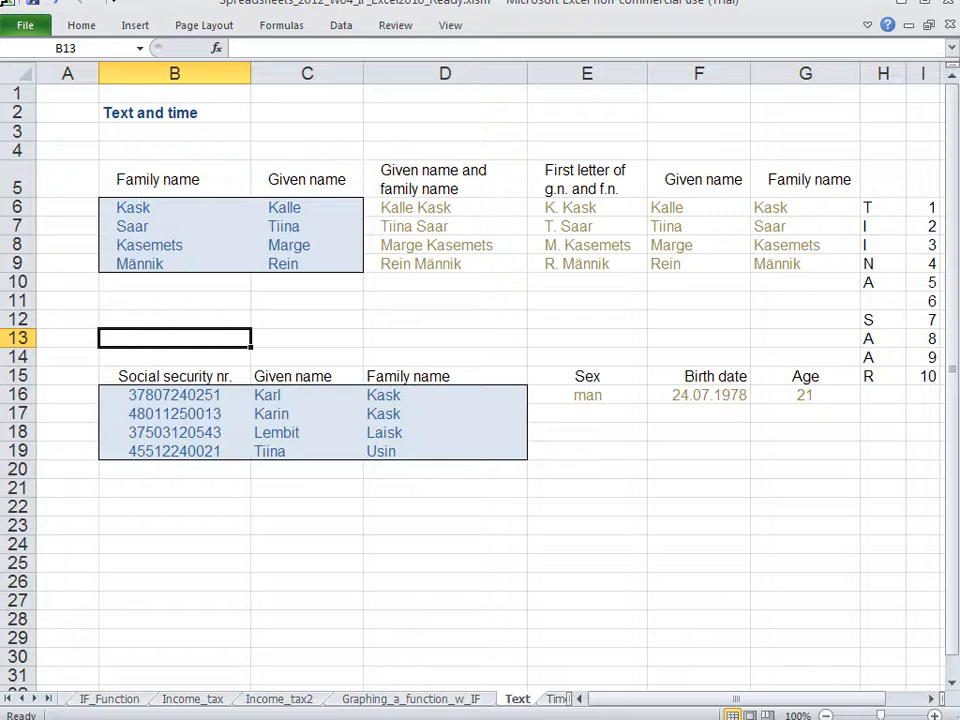
- Examine the digit groups of the social security number in B17: first digit, year, month, day and remaining digits
{"action": "double_click", "coordinate": [167, 414]}
{"action": "left_click_drag", "start_coordinate": [130, 414], "coordinate": [138, 414]}
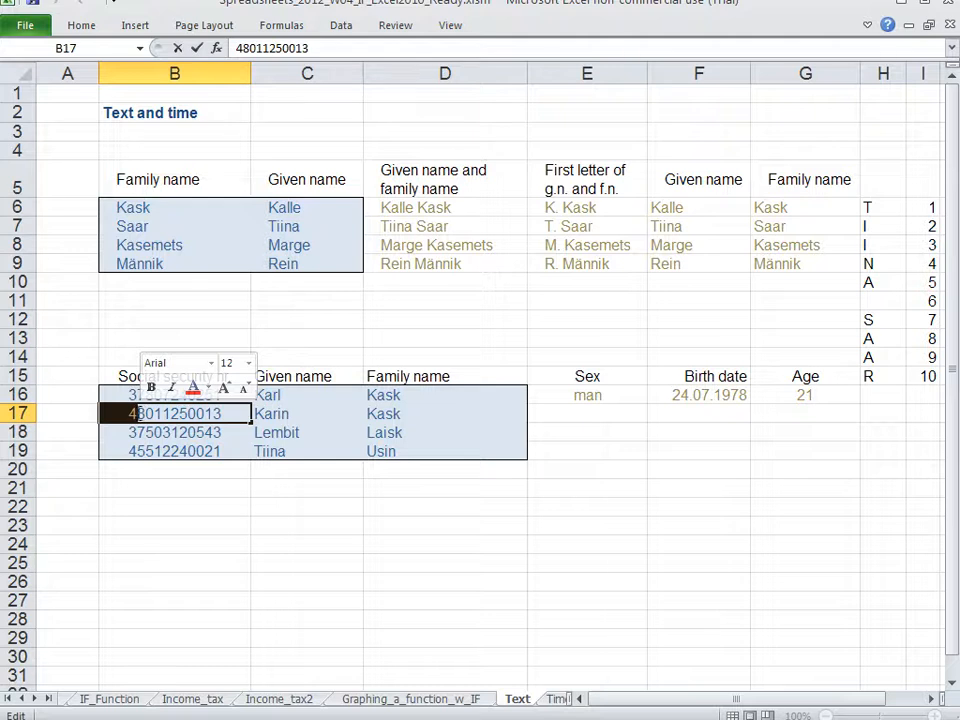
{"action": "left_click_drag", "start_coordinate": [139, 414], "coordinate": [155, 414]}
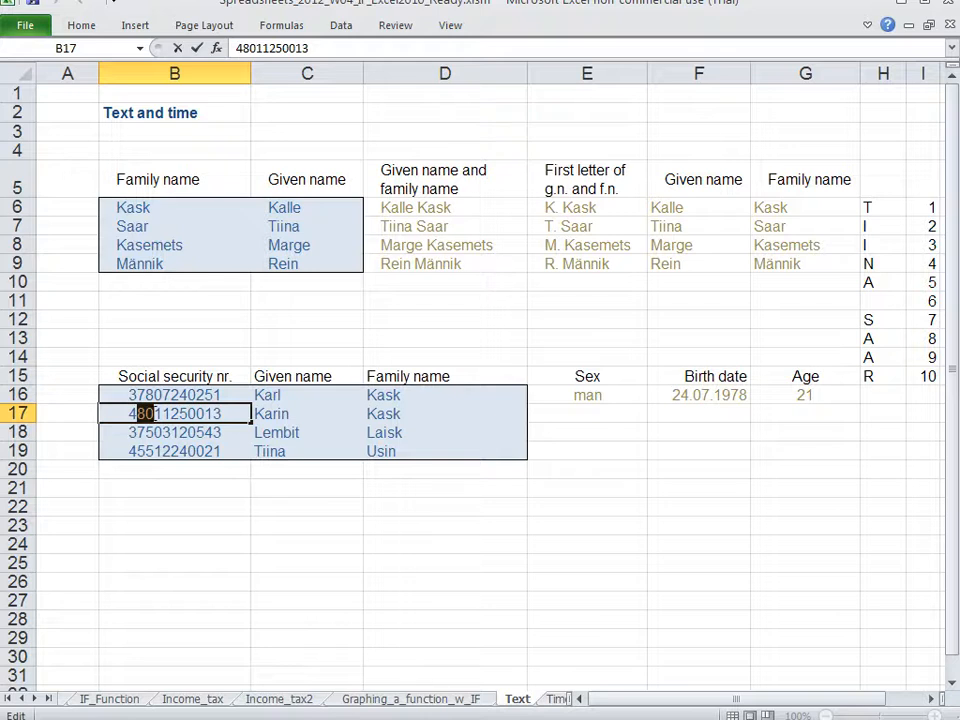
{"action": "left_click", "coordinate": [157, 413]}
{"action": "left_click_drag", "start_coordinate": [157, 413], "coordinate": [170, 413]}
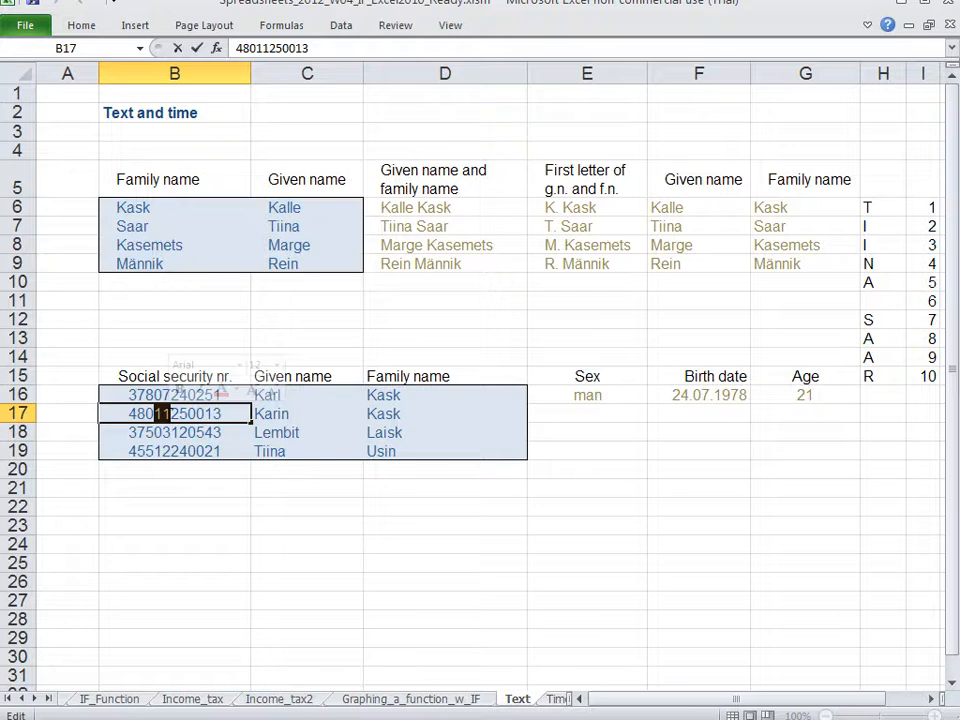
{"action": "left_click_drag", "start_coordinate": [170, 413], "coordinate": [187, 413]}
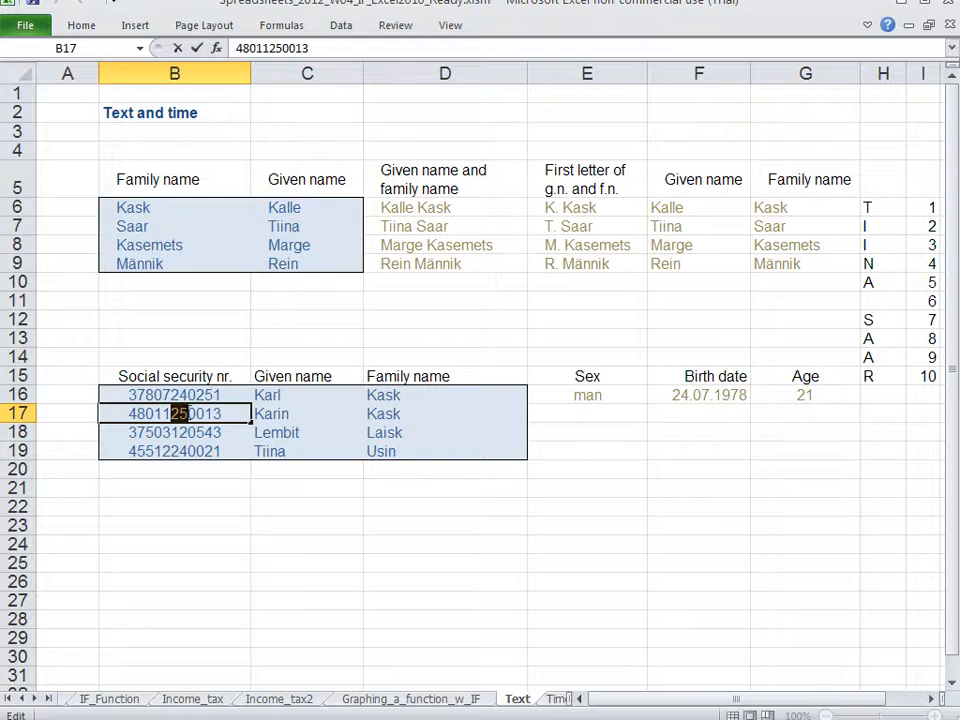
{"action": "left_click", "coordinate": [191, 413]}
{"action": "left_click_drag", "start_coordinate": [191, 413], "coordinate": [229, 413]}
{"action": "key", "text": "Return"}
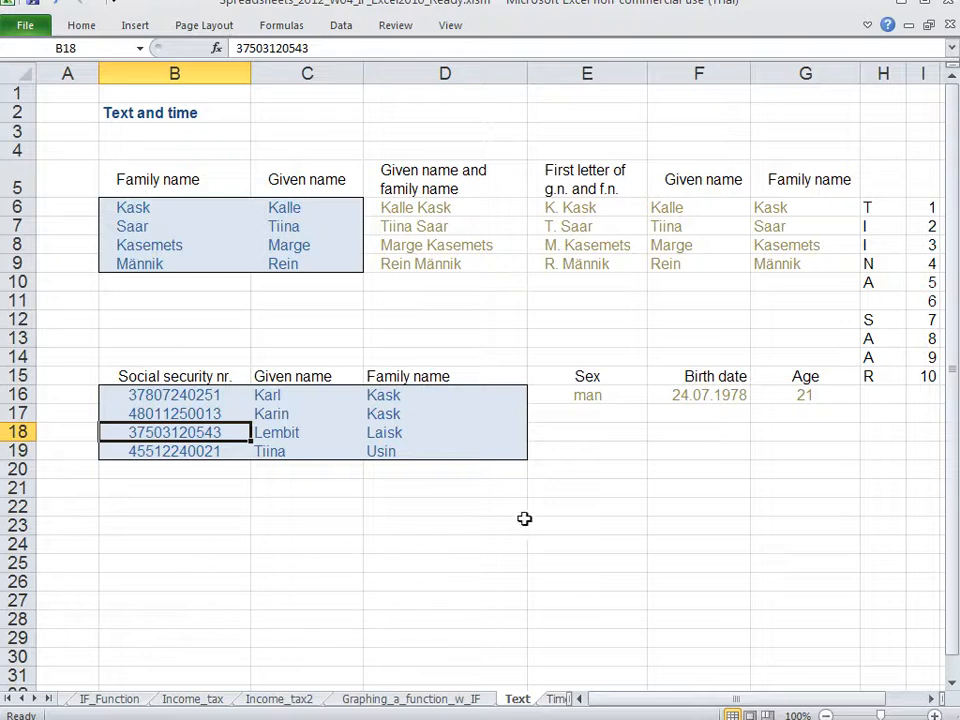
- Begin an IF formula in the Sex cell E17 whose test extracts the number's first character: =if(left(b17;1)
{"action": "left_click", "coordinate": [605, 418]}
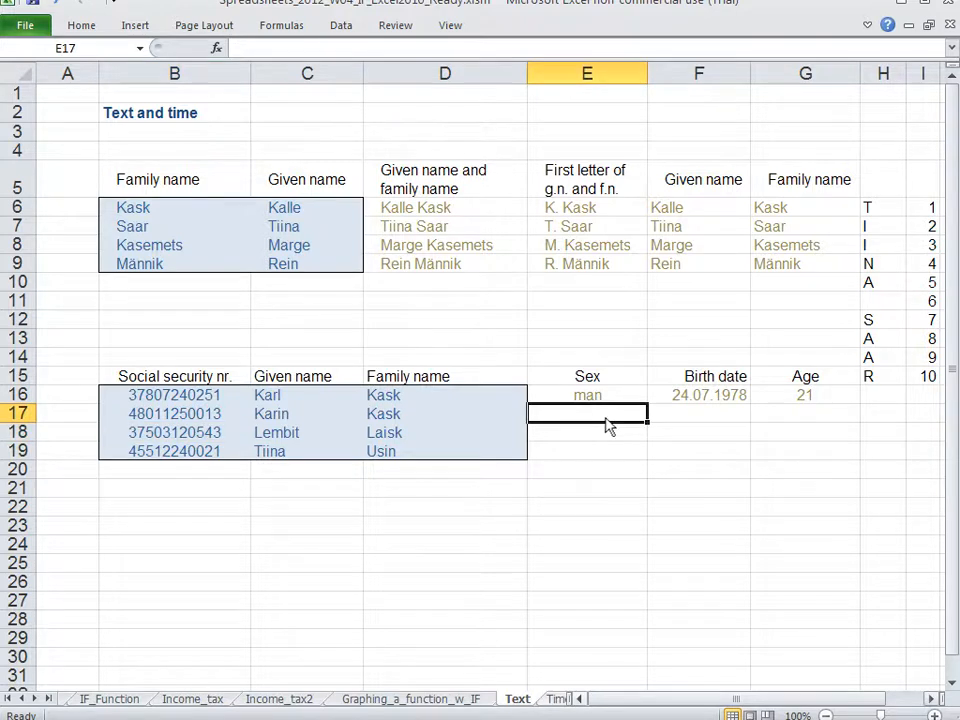
{"action": "type", "text": "=if("}
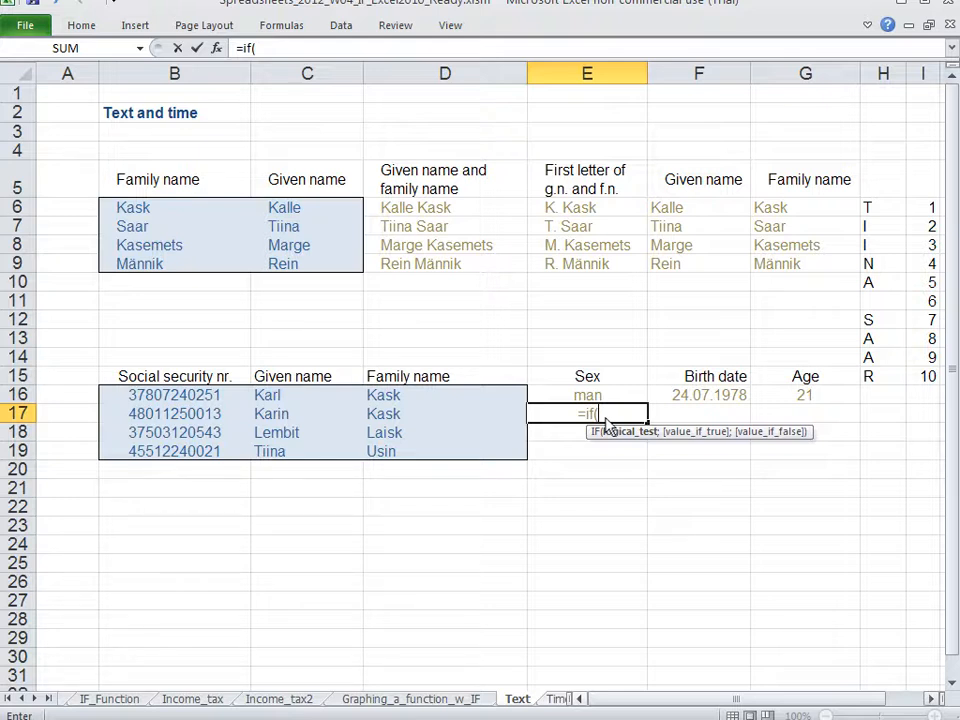
{"action": "type", "text": "left("}
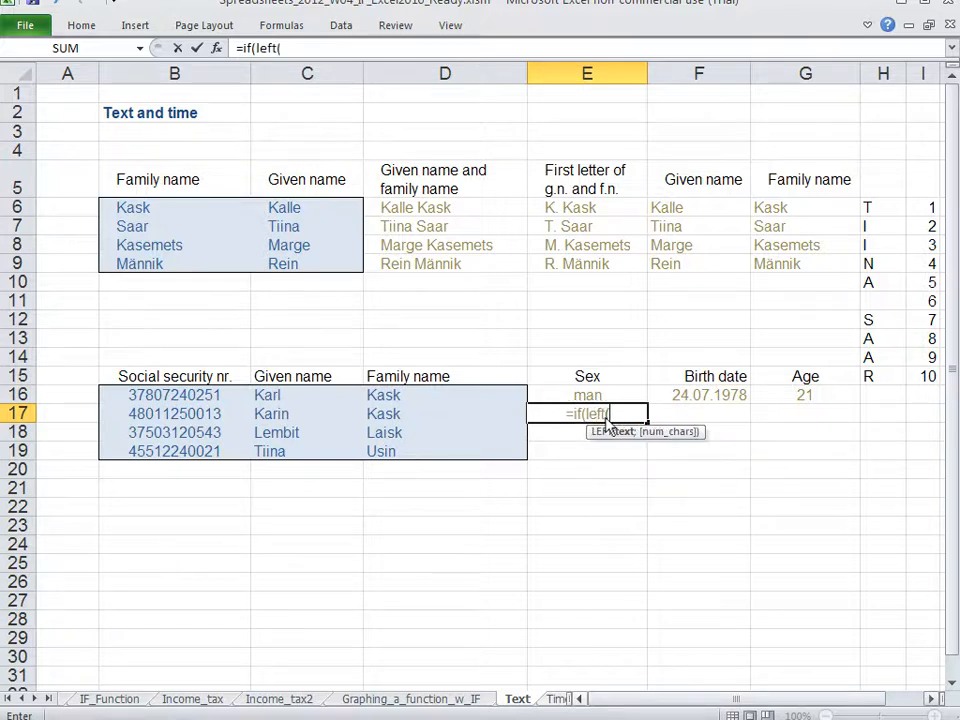
{"action": "type", "text": "b"}
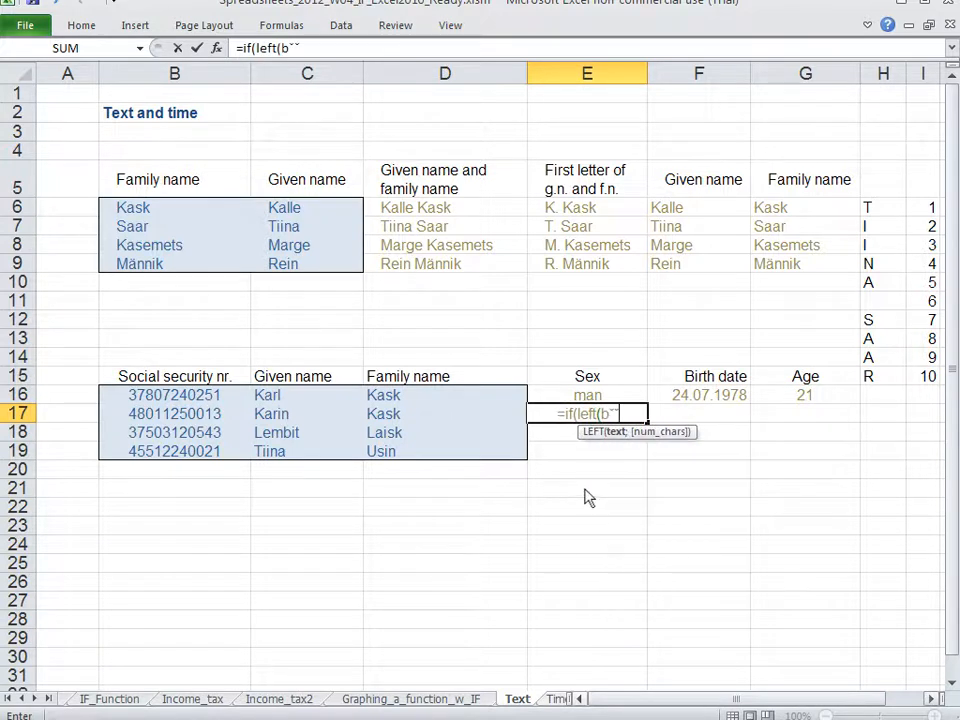
{"action": "type", "text": "17"}
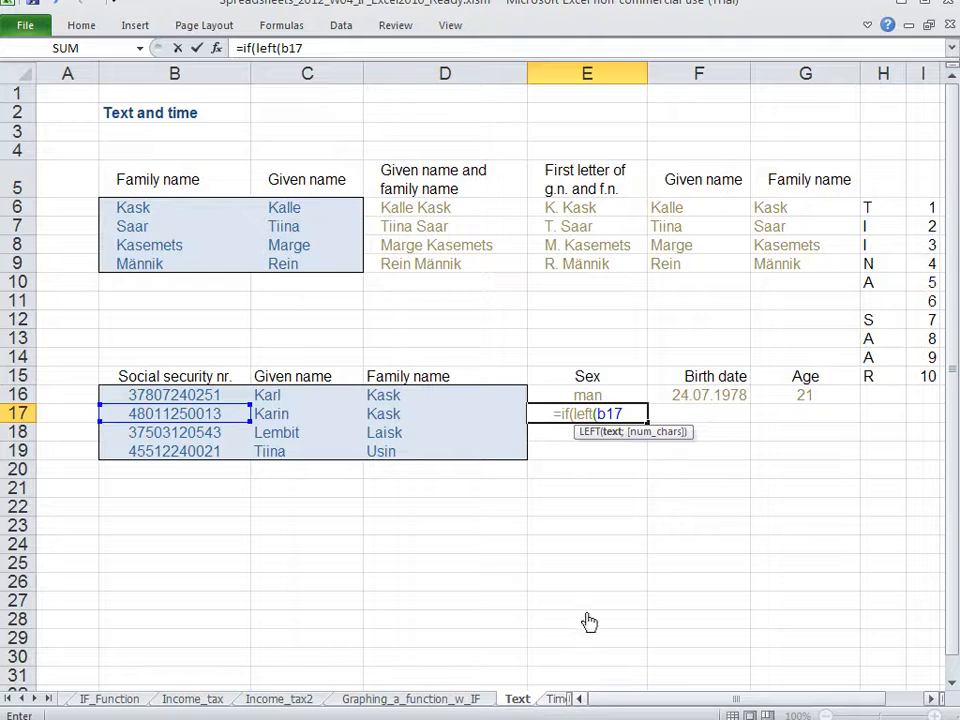
{"action": "left_click", "coordinate": [587, 436]}
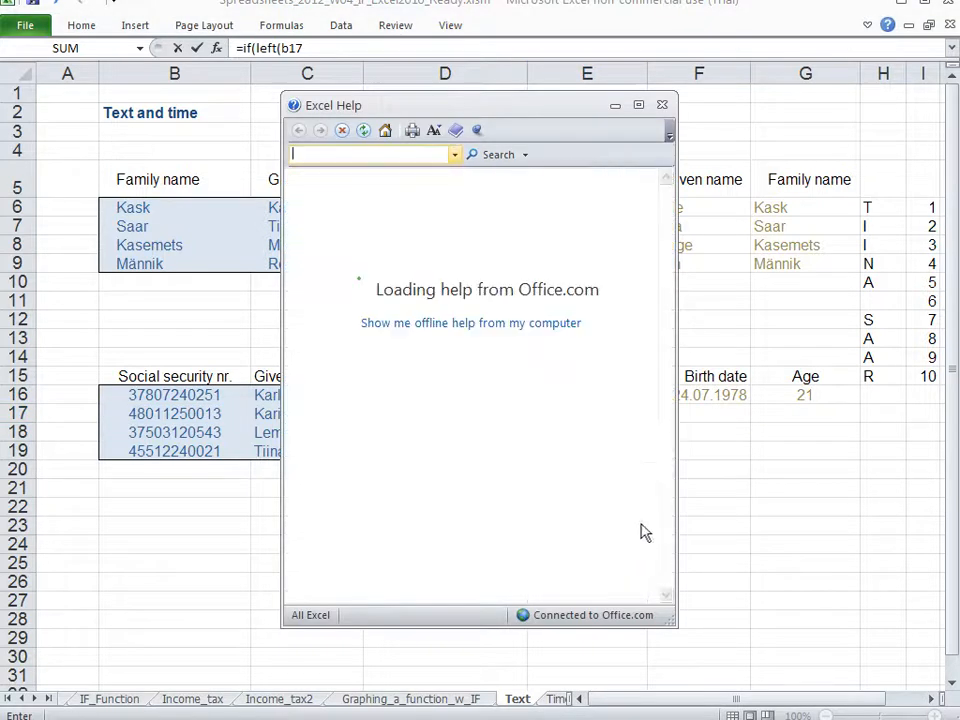
{"action": "left_click", "coordinate": [661, 104]}
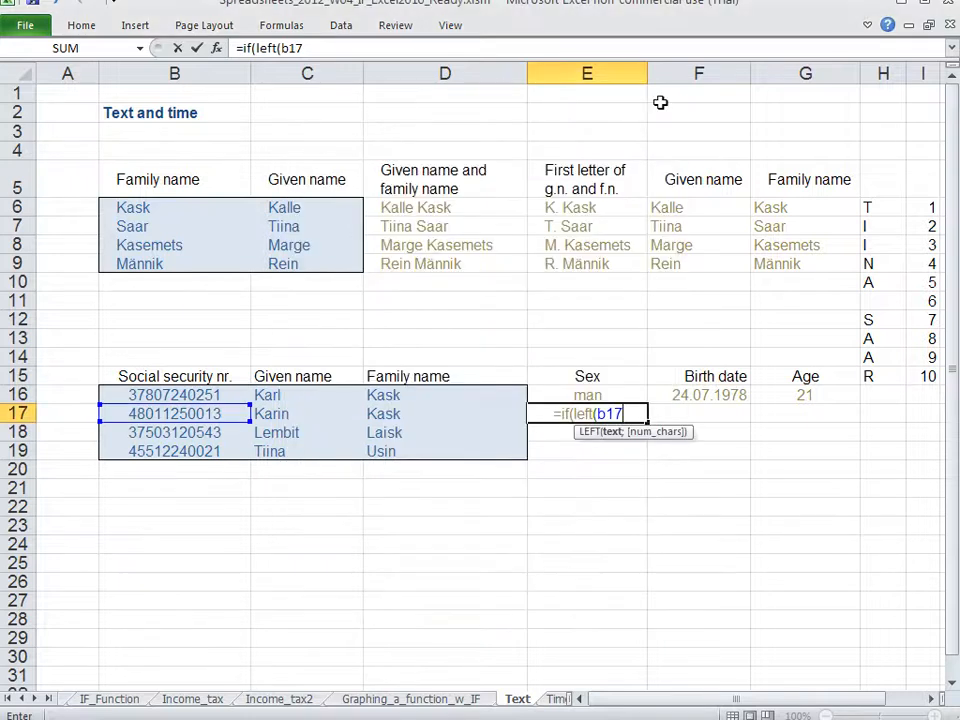
{"action": "type", "text": ";1"}
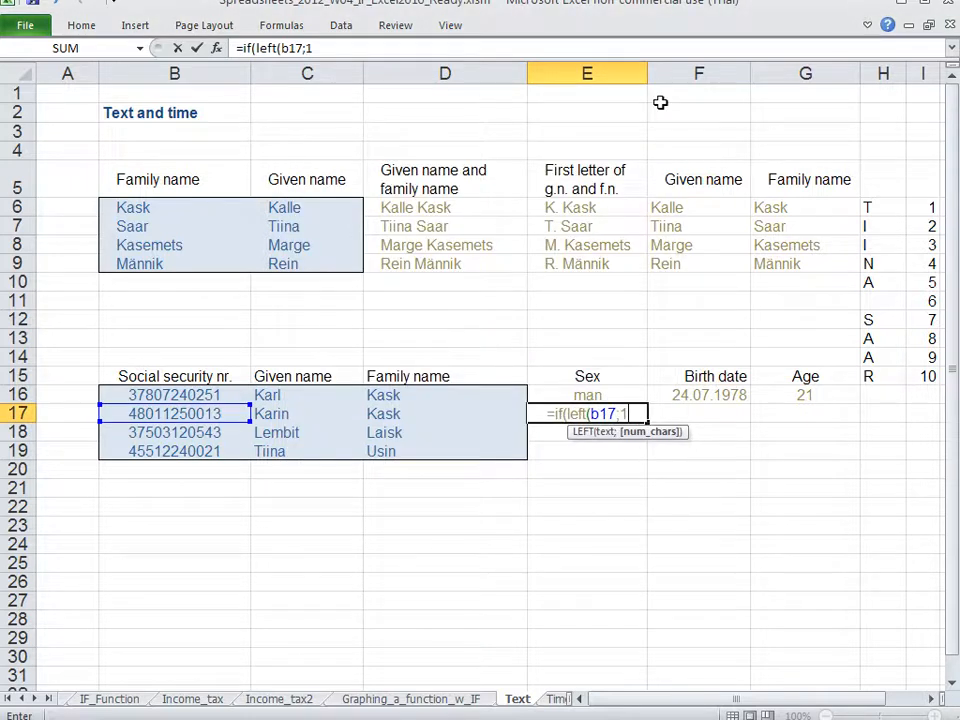
{"action": "type", "text": ")"}
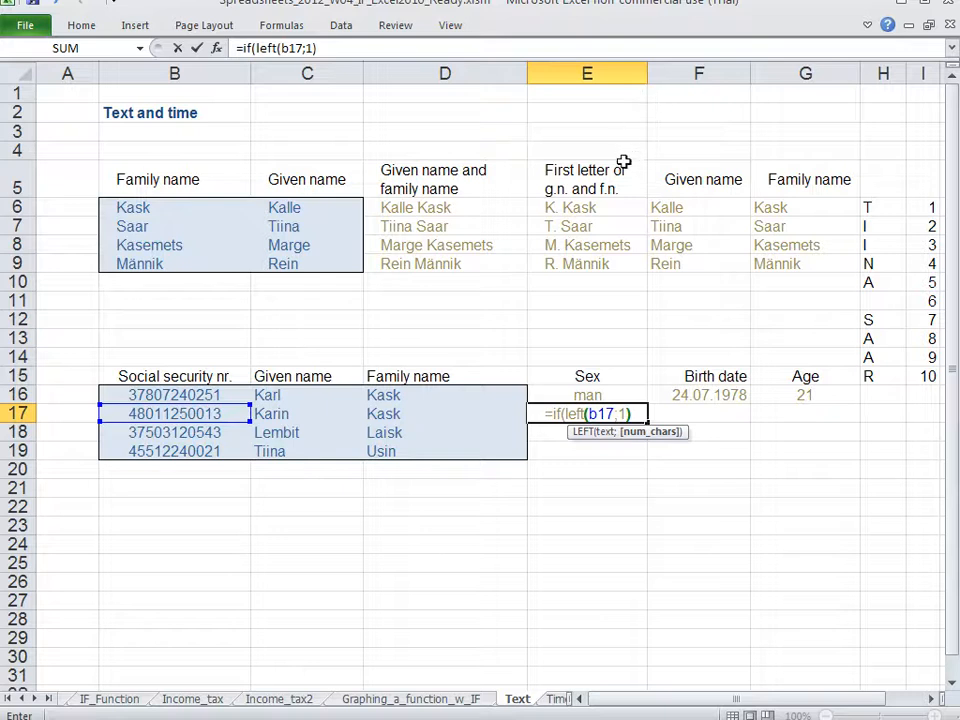
- Store the unfinished formula in E17 as plain text by prefixing it with an apostrophe
{"action": "key", "text": "Return"}
{"action": "key", "text": "Return"}
{"action": "key", "text": "Home"}
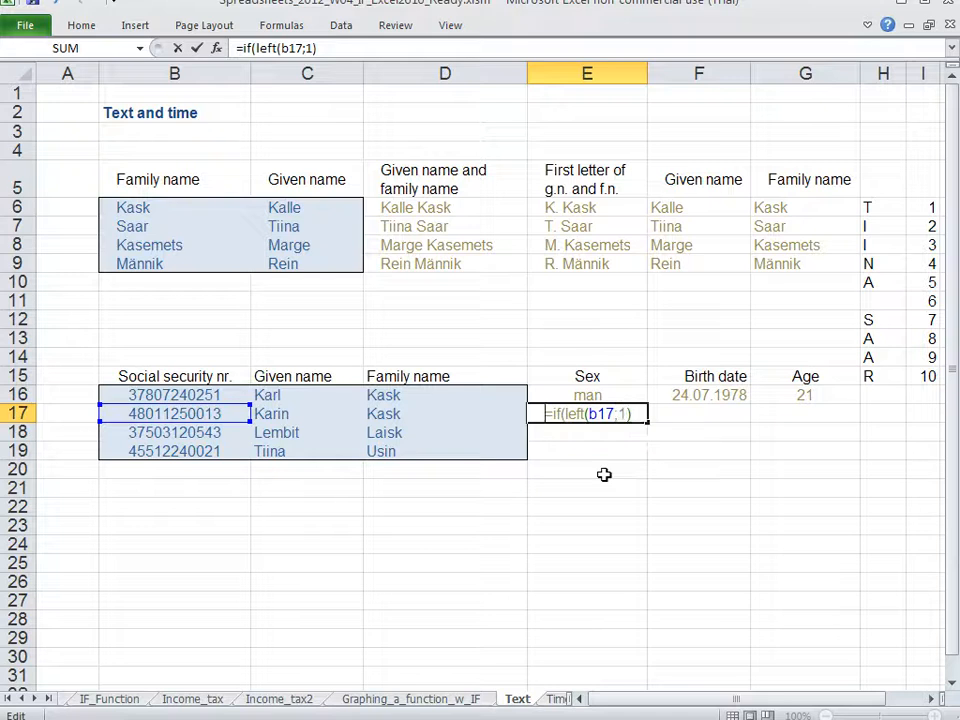
{"action": "type", "text": "'"}
{"action": "key", "text": "Return"}
- Enter 12 in D21 and 500% in D22 below the table
{"action": "key", "text": "Down"}
{"action": "key", "text": "Down"}
{"action": "key", "text": "Down"}
{"action": "key", "text": "Left"}
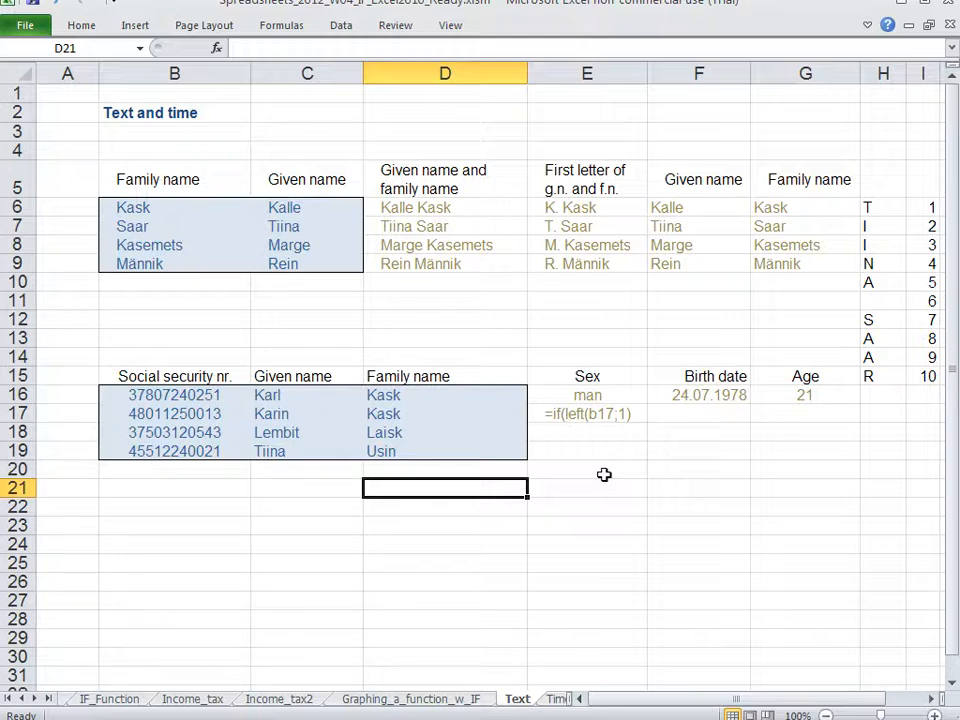
{"action": "type", "text": "12"}
{"action": "key", "text": "Return"}
{"action": "type", "text": "500%"}
{"action": "key", "text": "Return"}
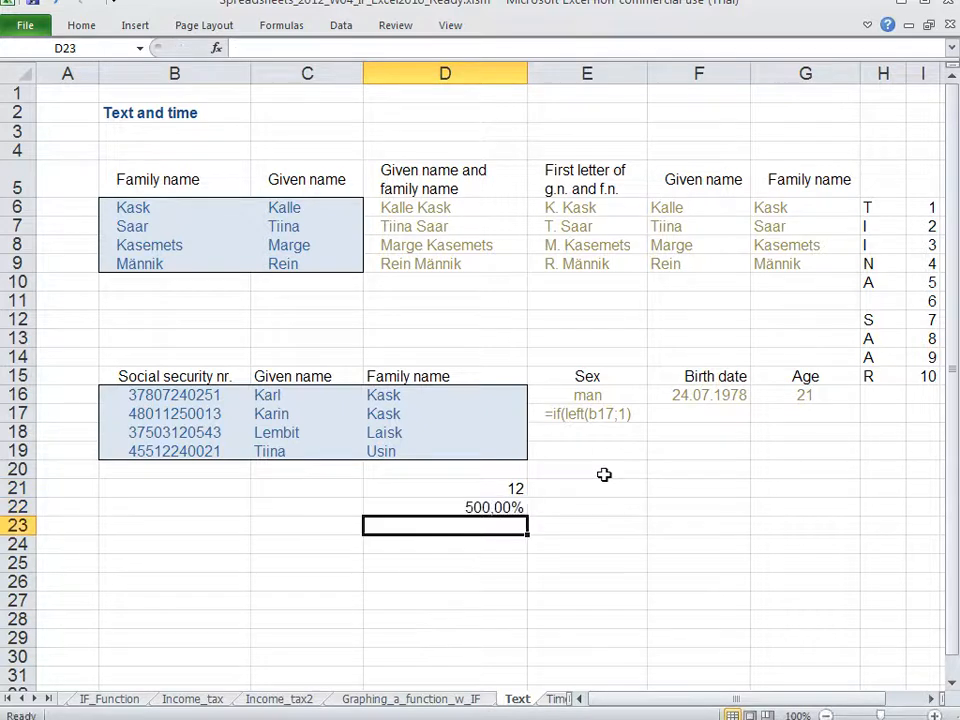
- Multiply the two example values in D23 with the formula =D21*D22
{"action": "type", "text": "="}
{"action": "key", "text": "Up"}
{"action": "key", "text": "Up"}
{"action": "type", "text": "*"}
{"action": "key", "text": "Left"}
{"action": "key", "text": "Up"}
{"action": "key", "text": "Right"}
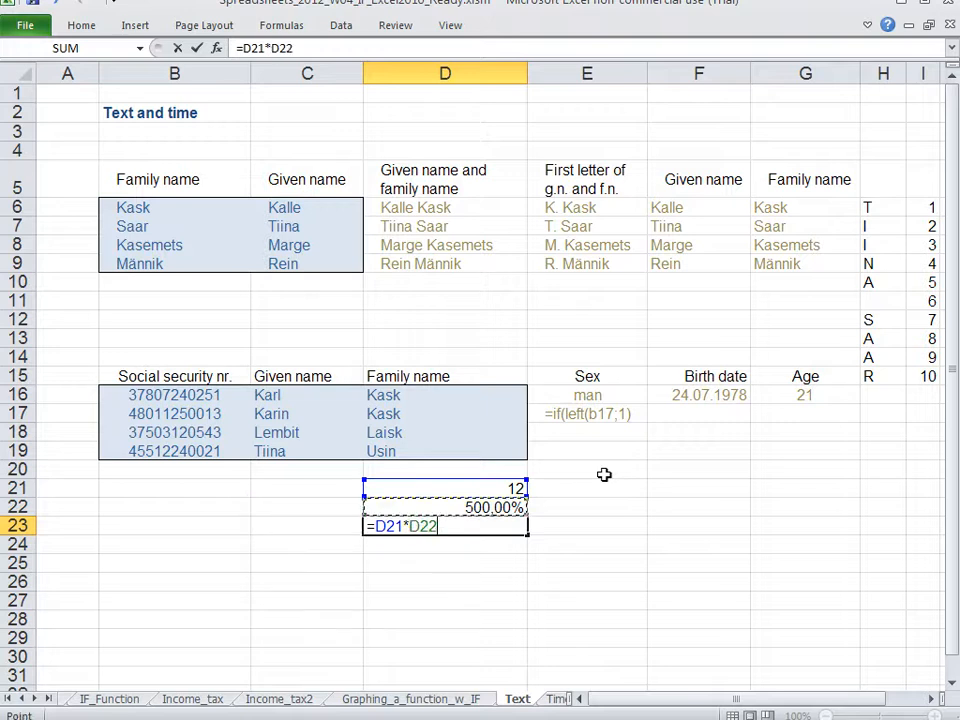
{"action": "key", "text": "Return"}
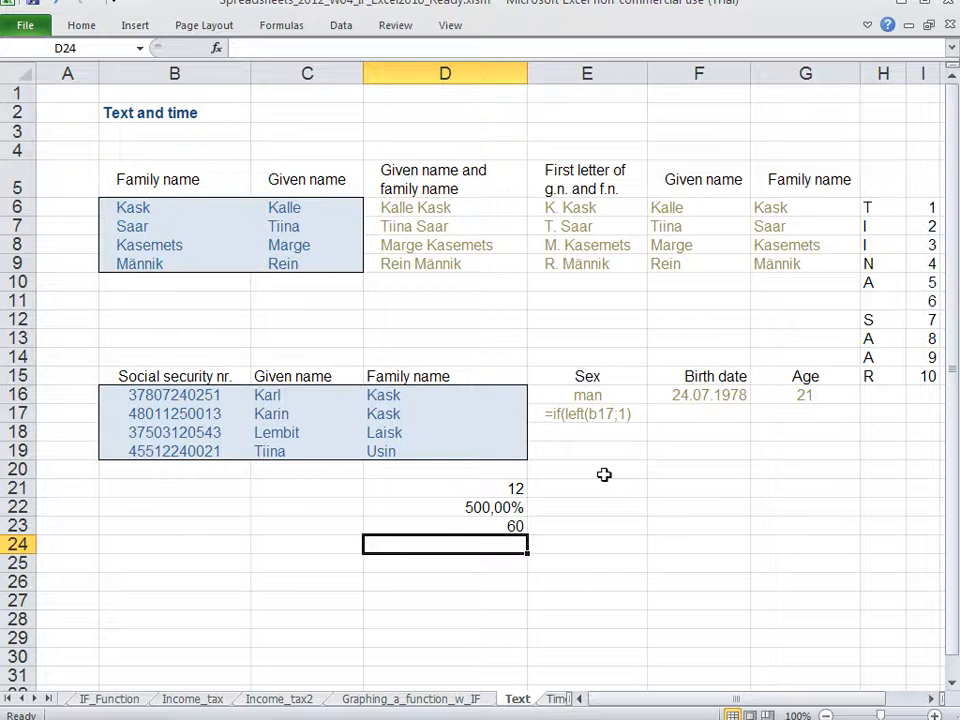
- Change the format of D22 to Number with two decimal places
{"action": "key", "text": "Up"}
{"action": "key", "text": "Up"}
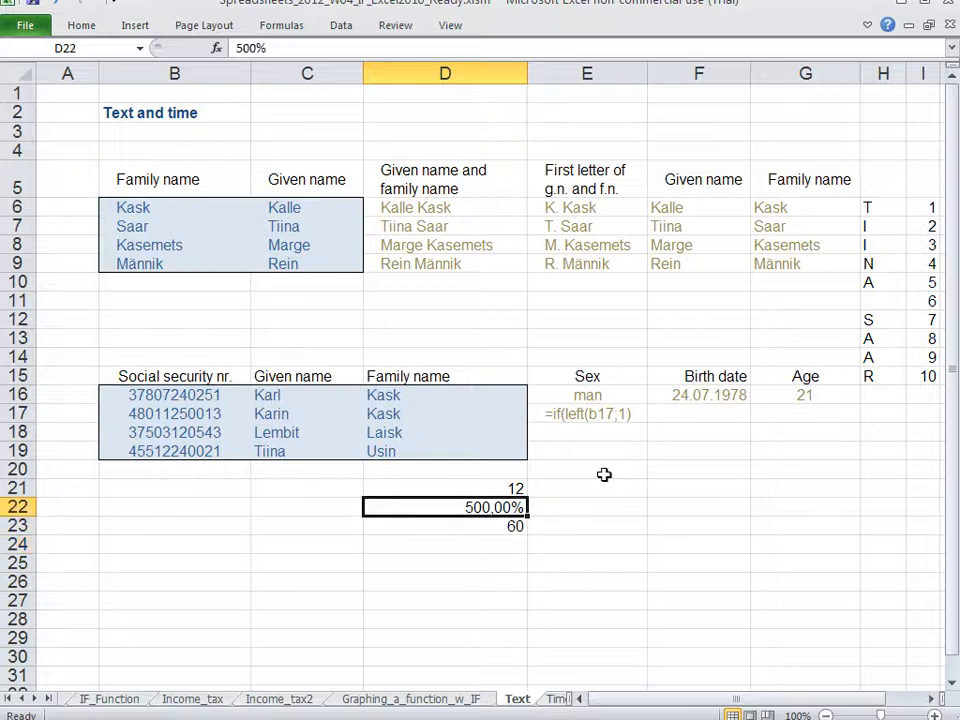
{"action": "key", "text": "ctrl+1"}
{"action": "left_click_drag", "start_coordinate": [364, 168], "coordinate": [476, 43]}
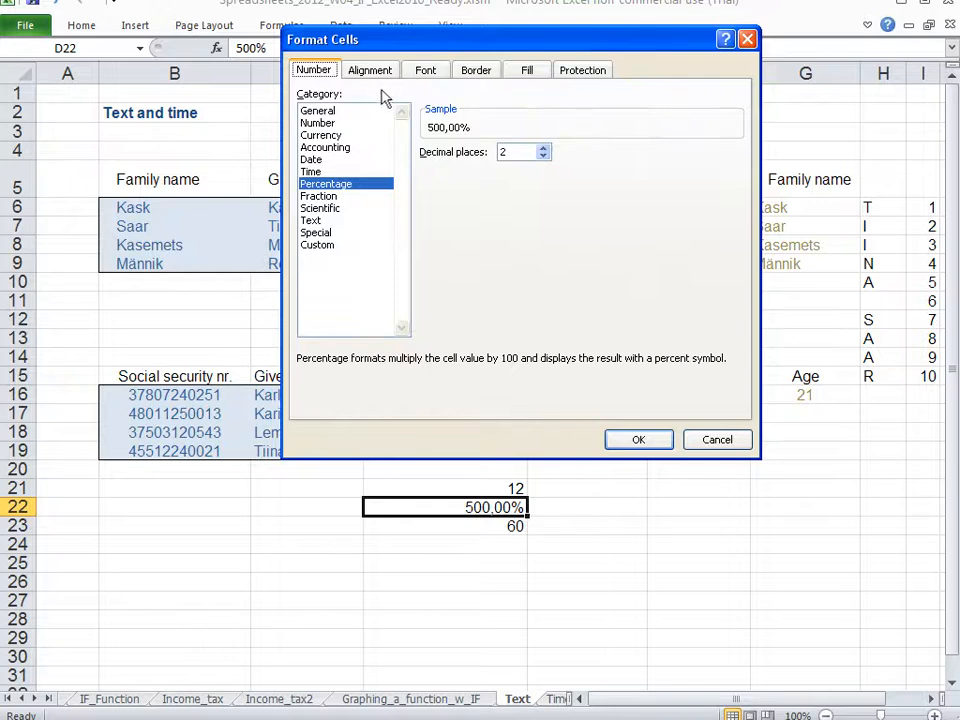
{"action": "key", "text": "Escape"}
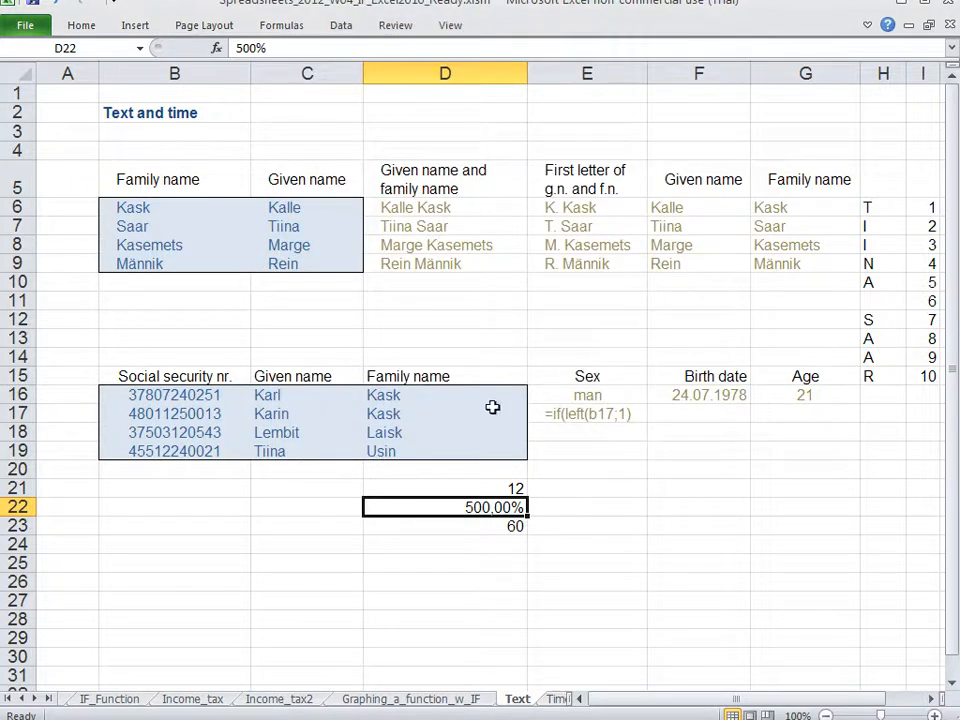
{"action": "key", "text": "ctrl+1"}
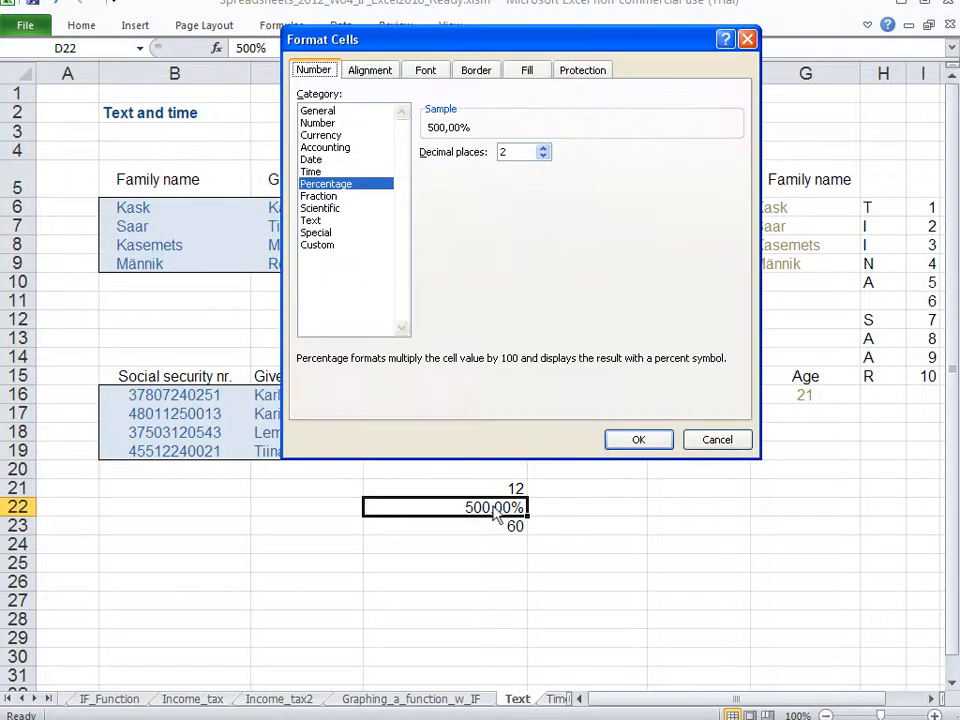
{"action": "left_click", "coordinate": [317, 123]}
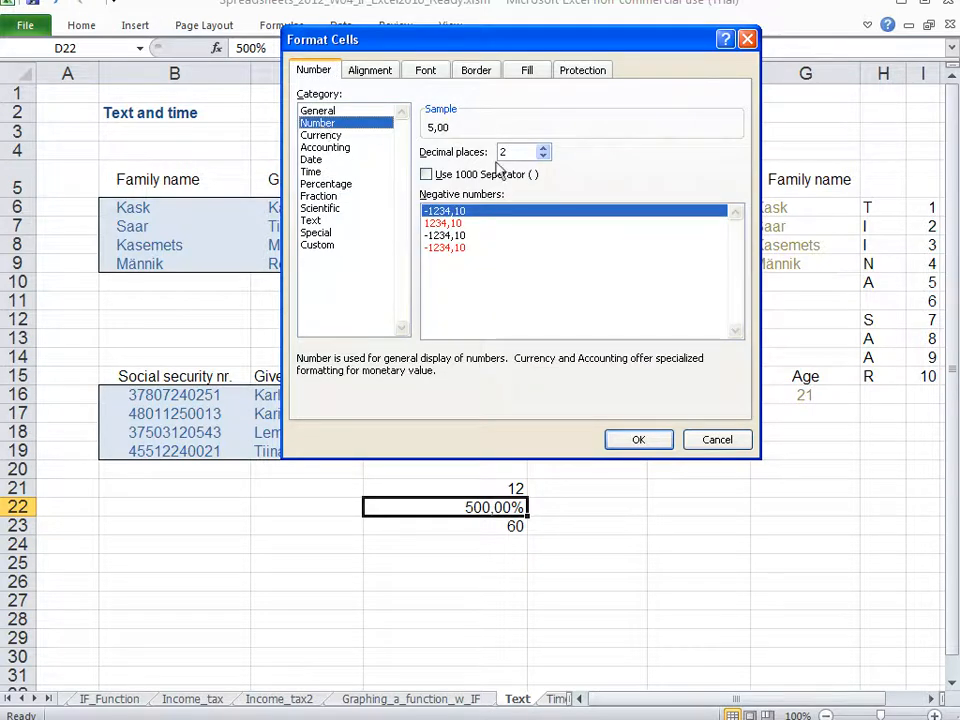
{"action": "left_click", "coordinate": [622, 436]}
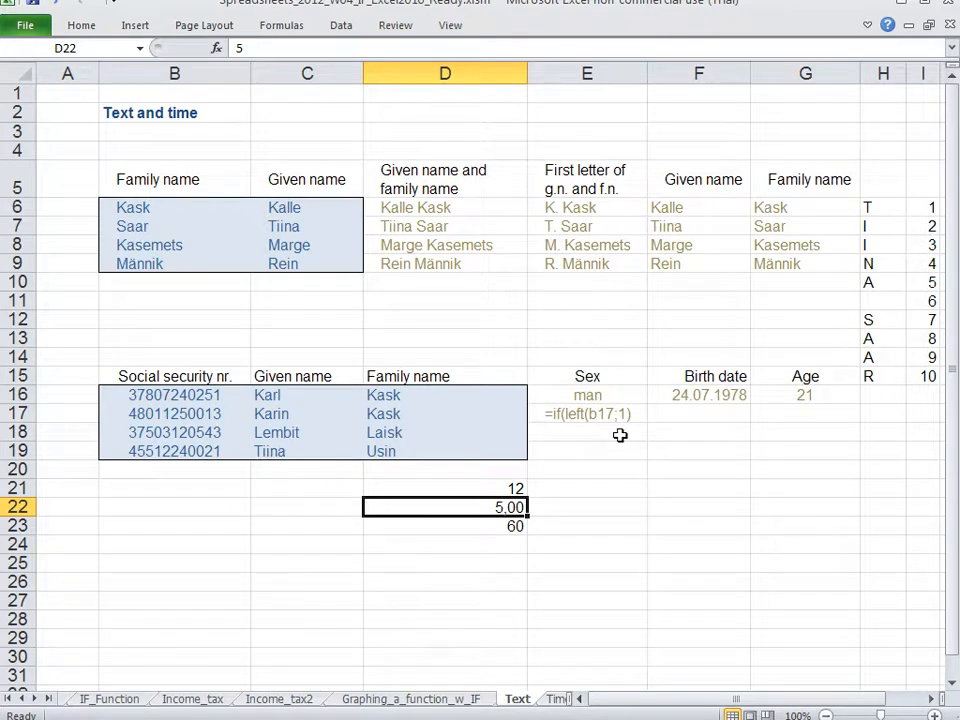
- Review the example cells D21 to D23 and set the multiplier in D22 to 0,1
{"action": "left_click", "coordinate": [502, 492]}
{"action": "left_click", "coordinate": [502, 506]}
{"action": "left_click", "coordinate": [499, 488]}
{"action": "left_click", "coordinate": [500, 506]}
{"action": "left_click", "coordinate": [495, 525]}
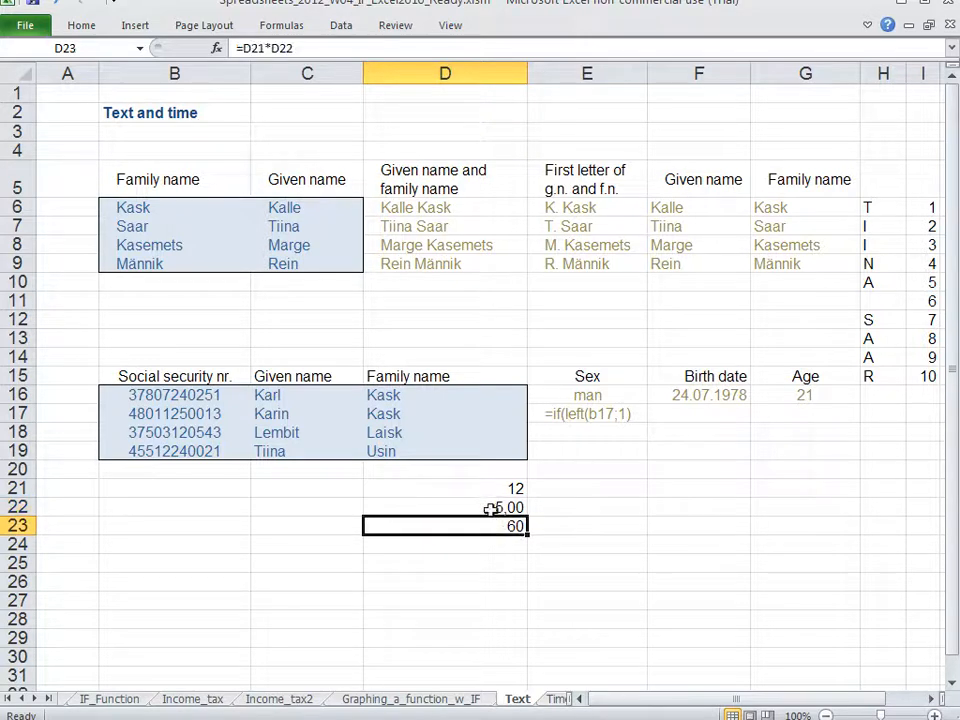
{"action": "left_click", "coordinate": [491, 508]}
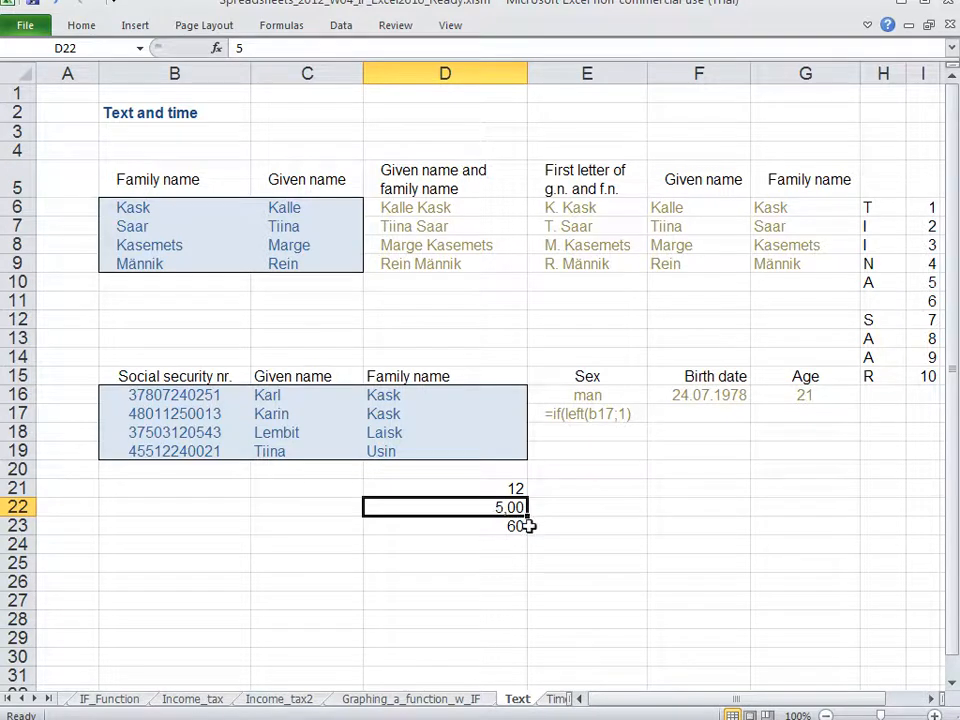
{"action": "type", "text": "0,1"}
{"action": "key", "text": "Return"}
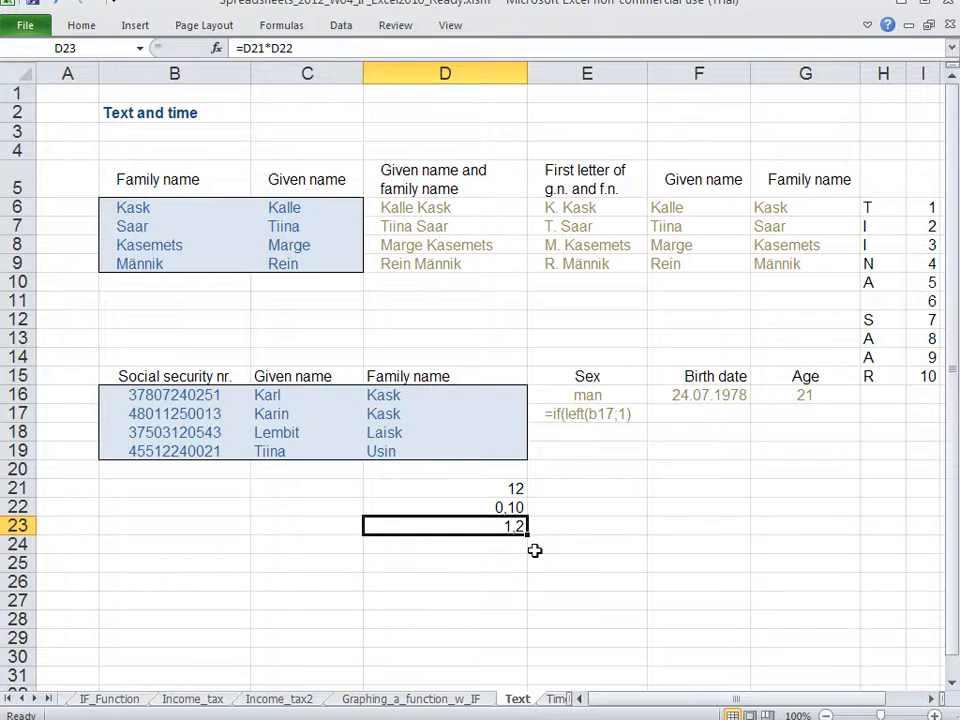
- Format D22 as Percentage with two decimal places
{"action": "key", "text": "Up"}
{"action": "key", "text": "ctrl+1"}
{"action": "left_click", "coordinate": [360, 186]}
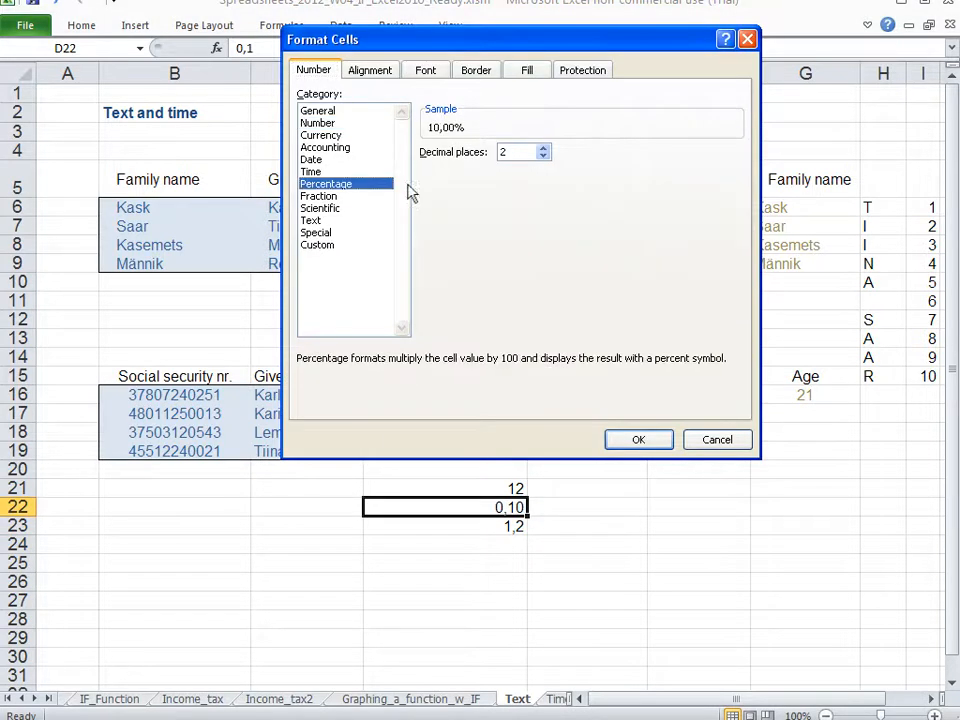
{"action": "left_click", "coordinate": [658, 440]}
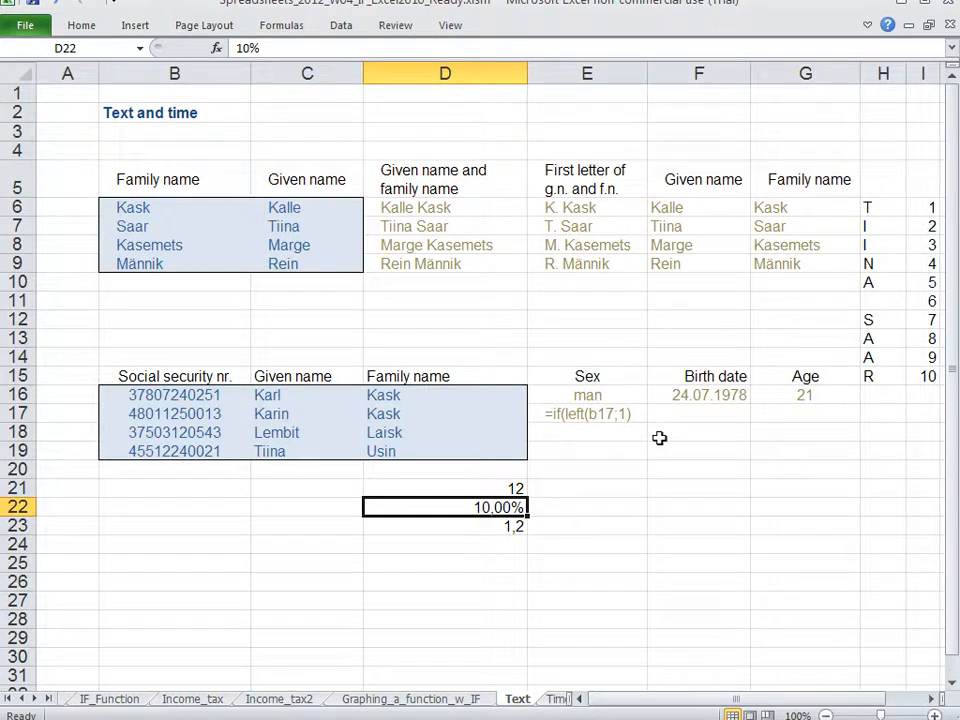
- Turn the text in E17 into a live formula and complete its logical test as left(b17;1)="3"
{"action": "left_click", "coordinate": [552, 413]}
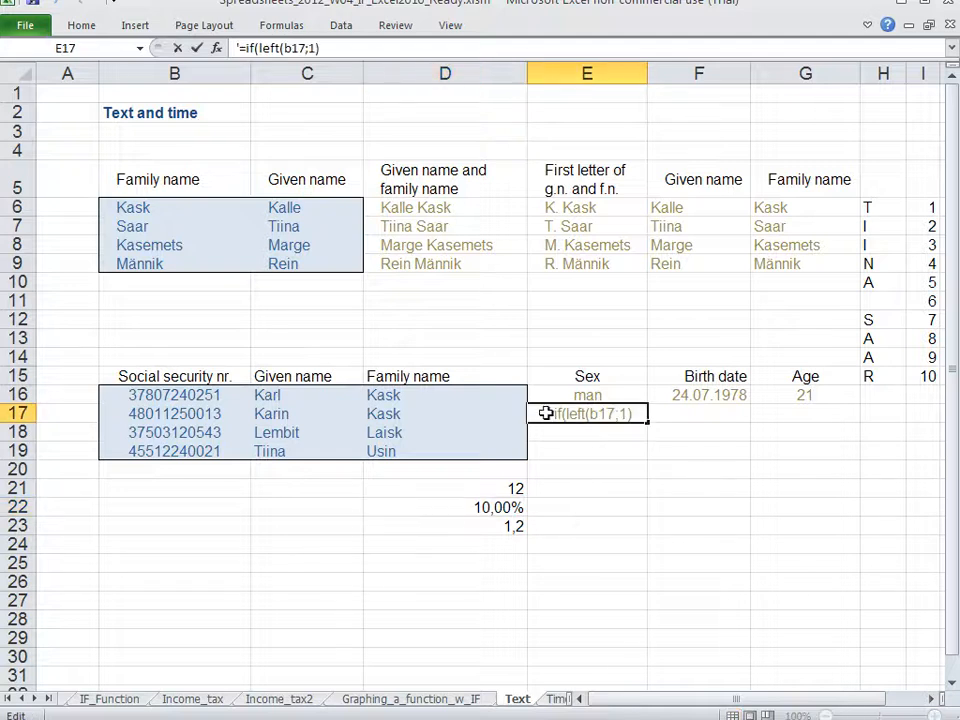
{"action": "double_click", "coordinate": [546, 413]}
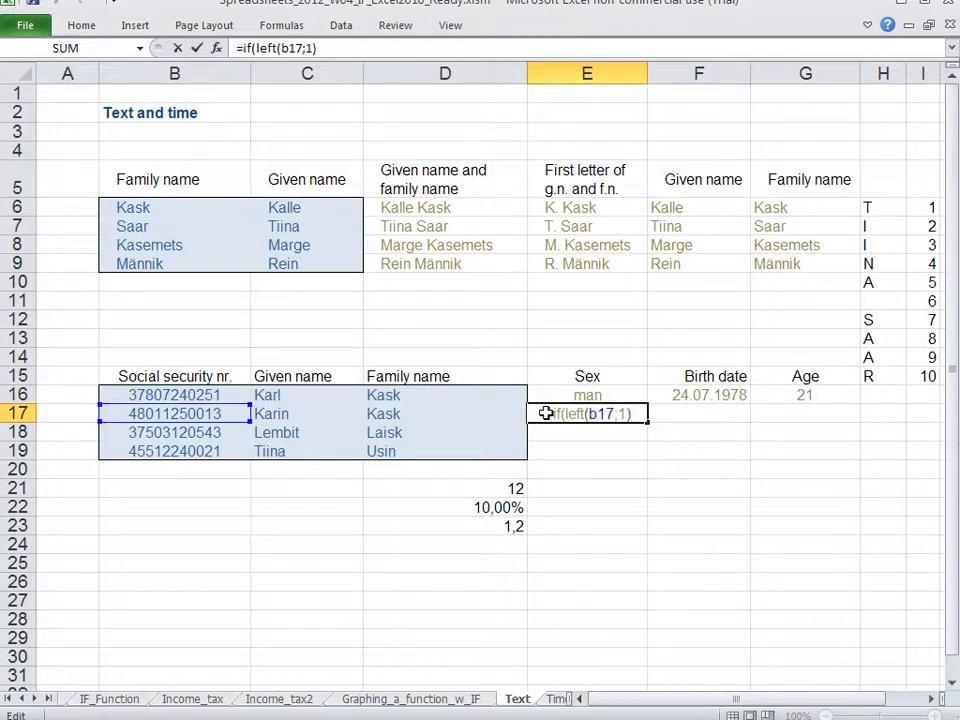
{"action": "key", "text": "End"}
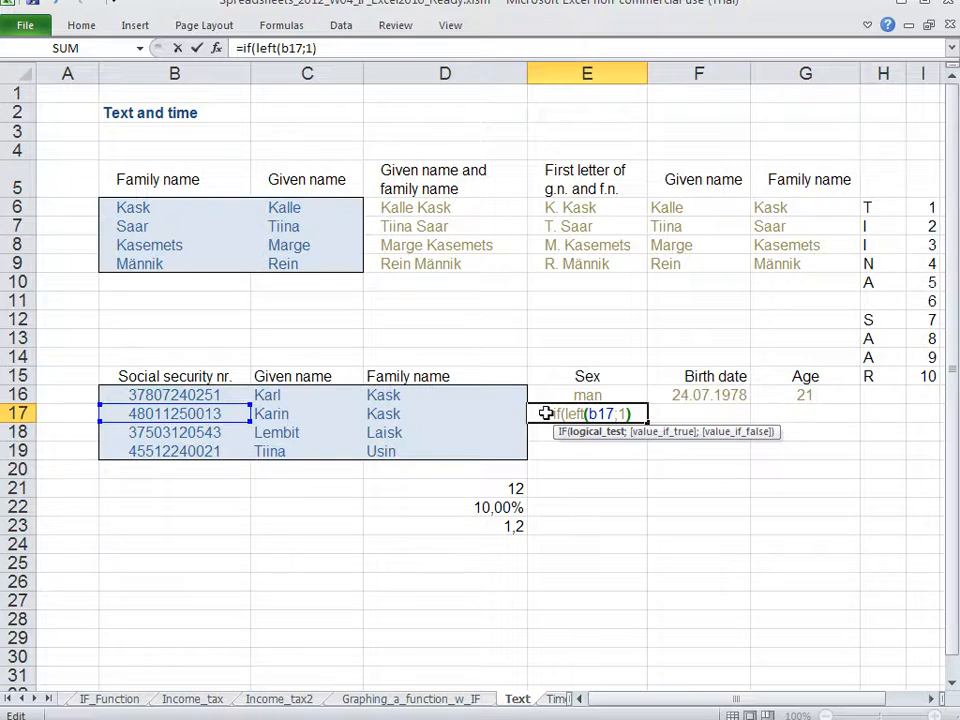
{"action": "type", "text": "="}
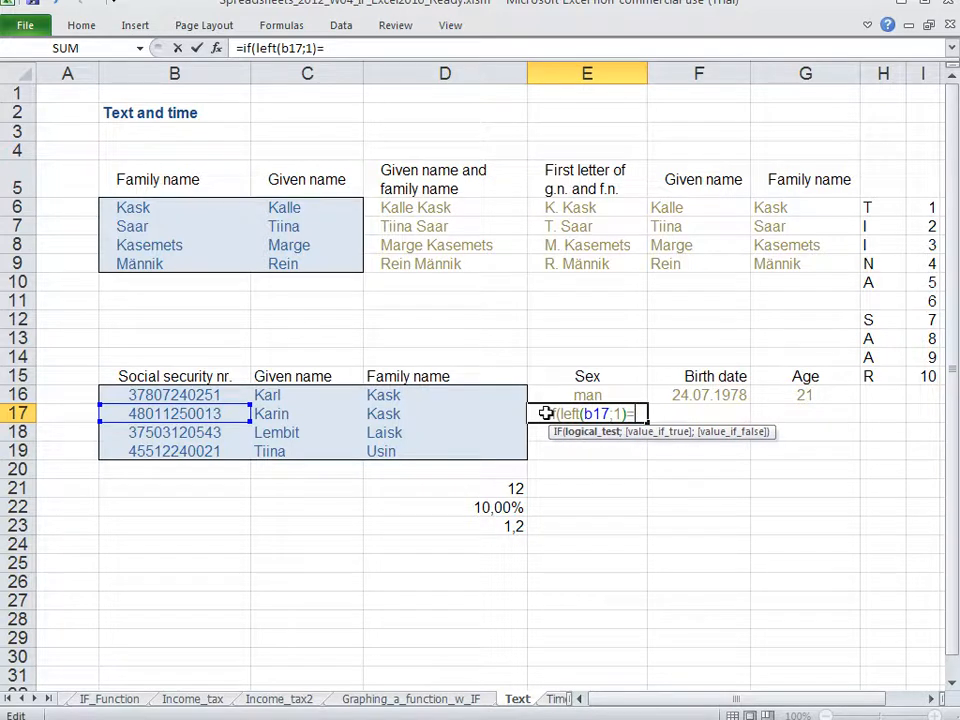
{"action": "type", "text": "\""}
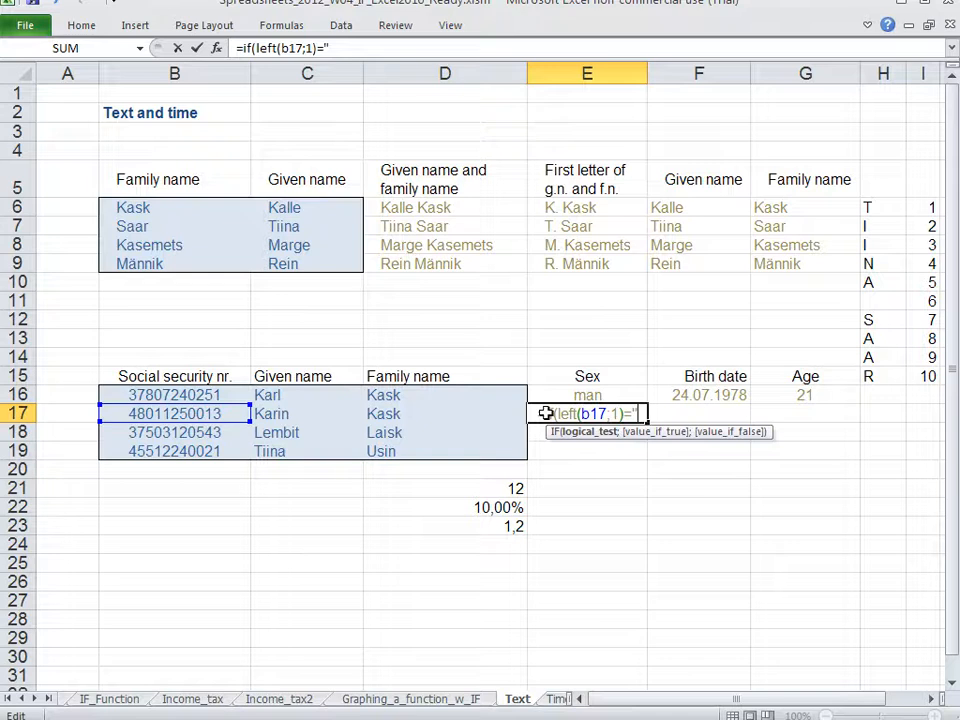
{"action": "type", "text": "3\""}
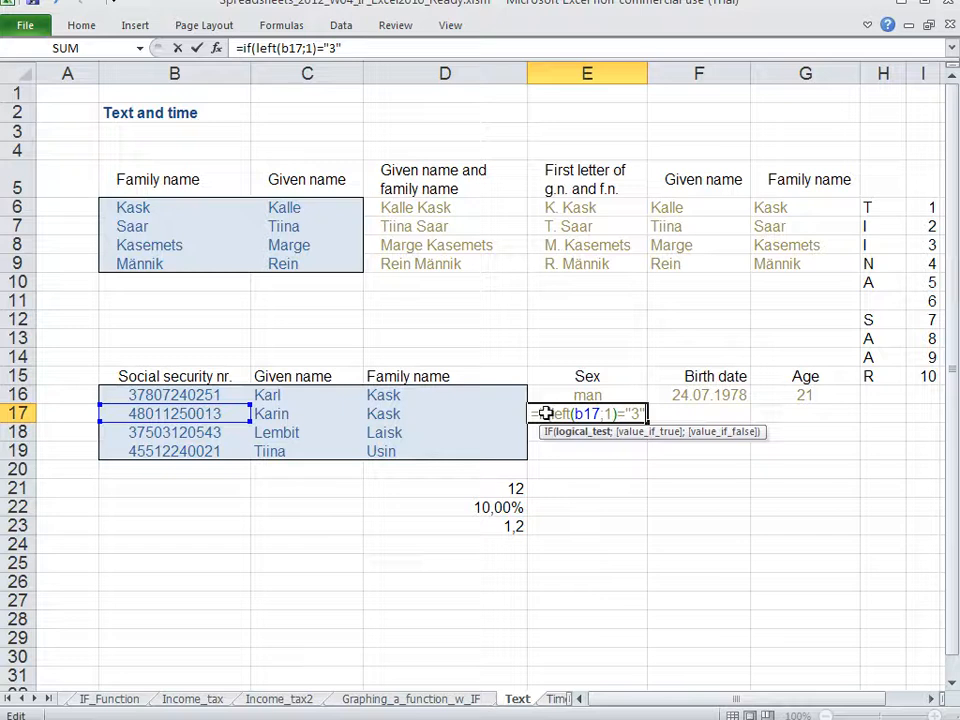
- Add "man" as the true result and "woman" as the false result of E17's IF formula, and enter it
{"action": "type", "text": ";"}
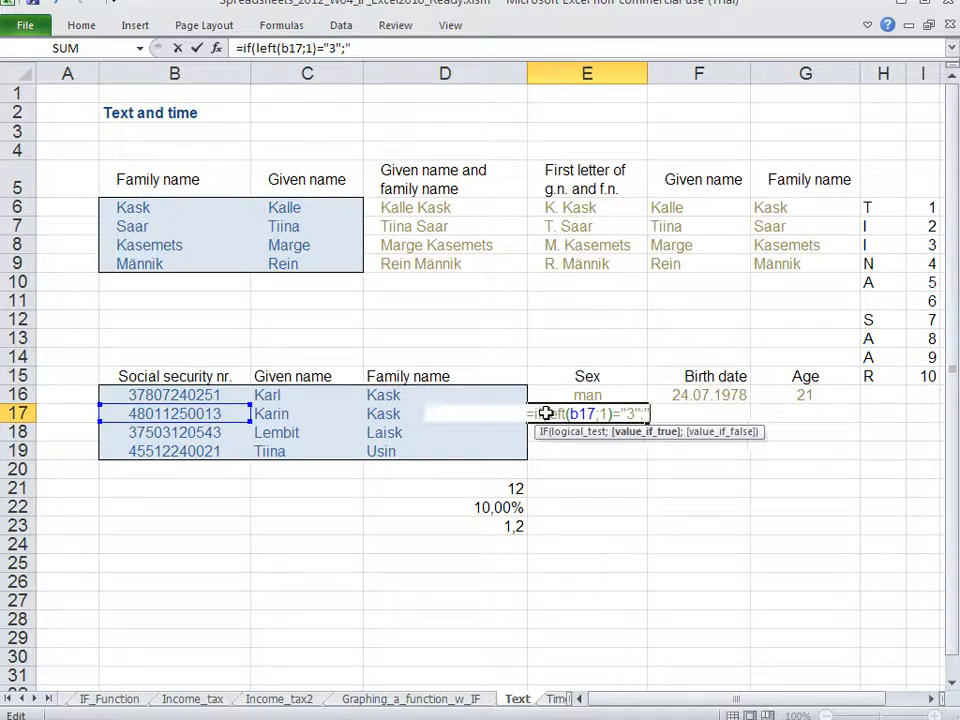
{"action": "type", "text": "\"man"}
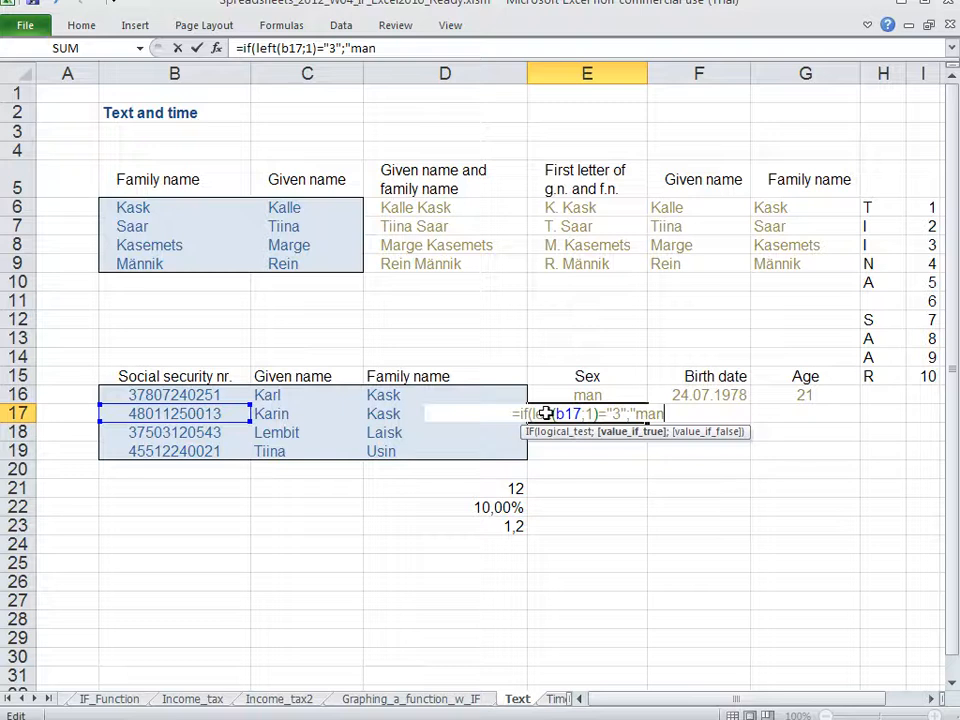
{"action": "type", "text": "\";"}
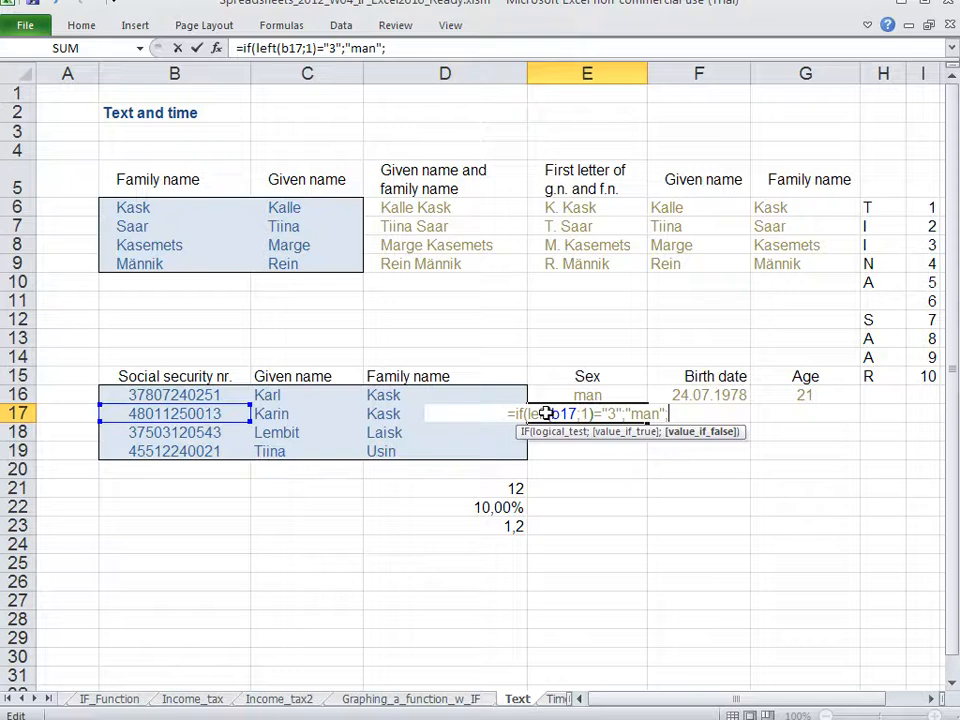
{"action": "type", "text": "\"wo"}
{"action": "type", "text": "man\""}
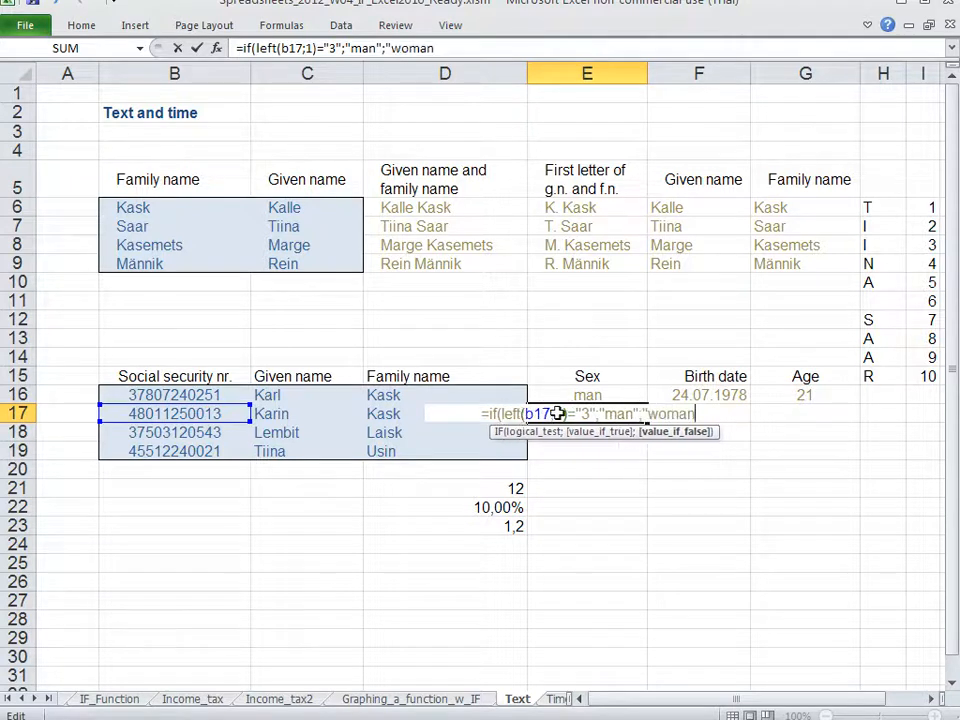
{"action": "type", "text": ")"}
{"action": "key", "text": "Return"}
- Reopen the E17 formula for editing and examine its LEFT comparison and its false result
{"action": "key", "text": "Up"}
{"action": "key", "text": "F2"}
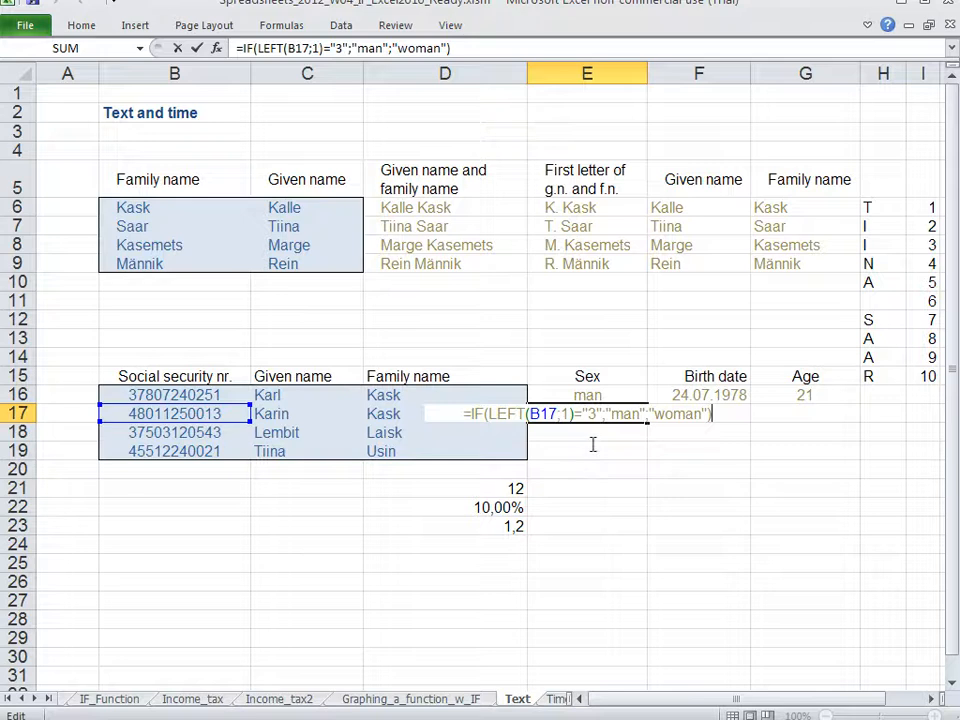
{"action": "left_click", "coordinate": [591, 413]}
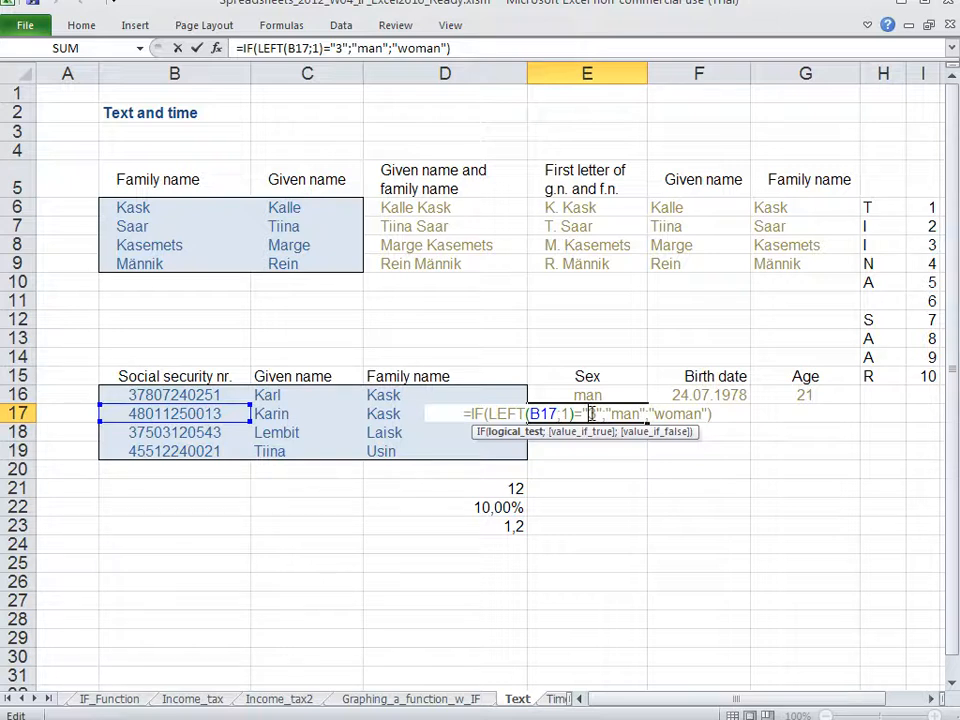
{"action": "left_click", "coordinate": [689, 414]}
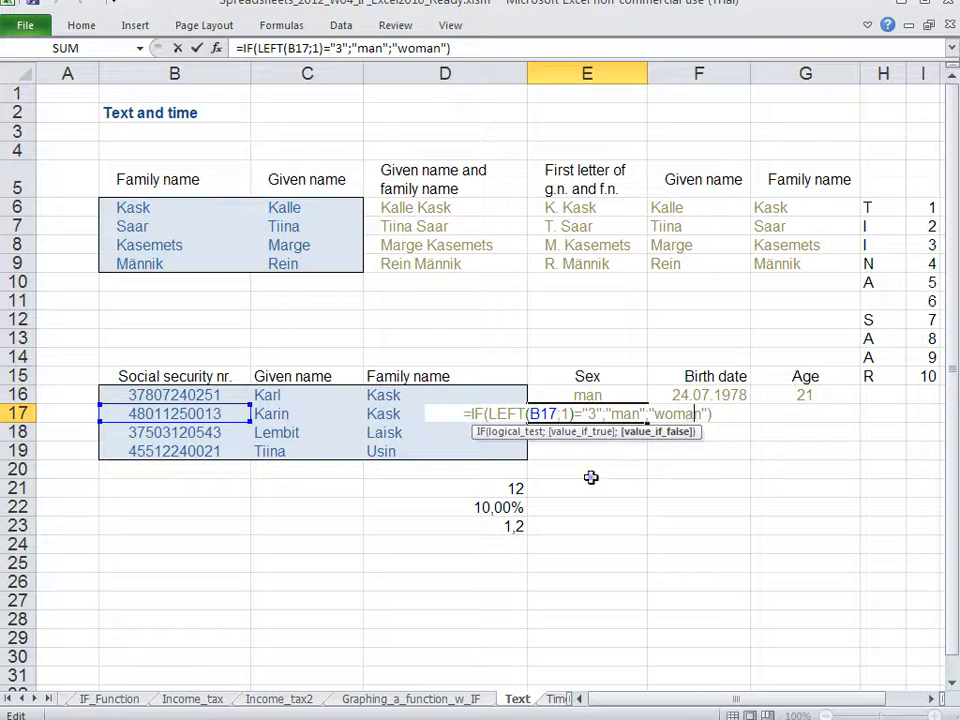
{"action": "left_click", "coordinate": [593, 413]}
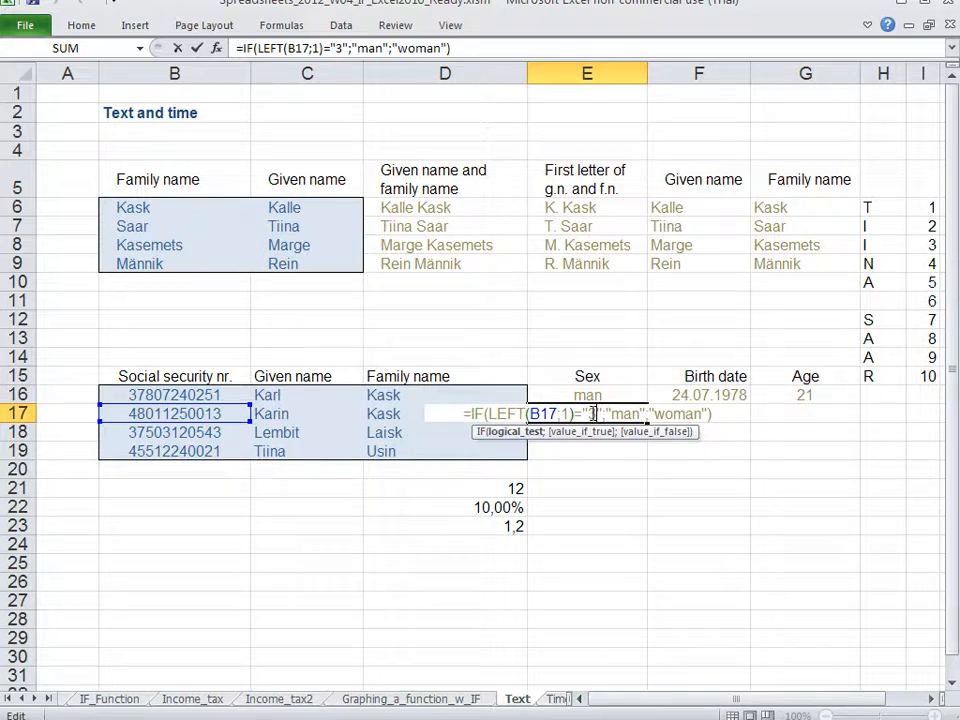
{"action": "left_click_drag", "start_coordinate": [599, 413], "coordinate": [489, 413]}
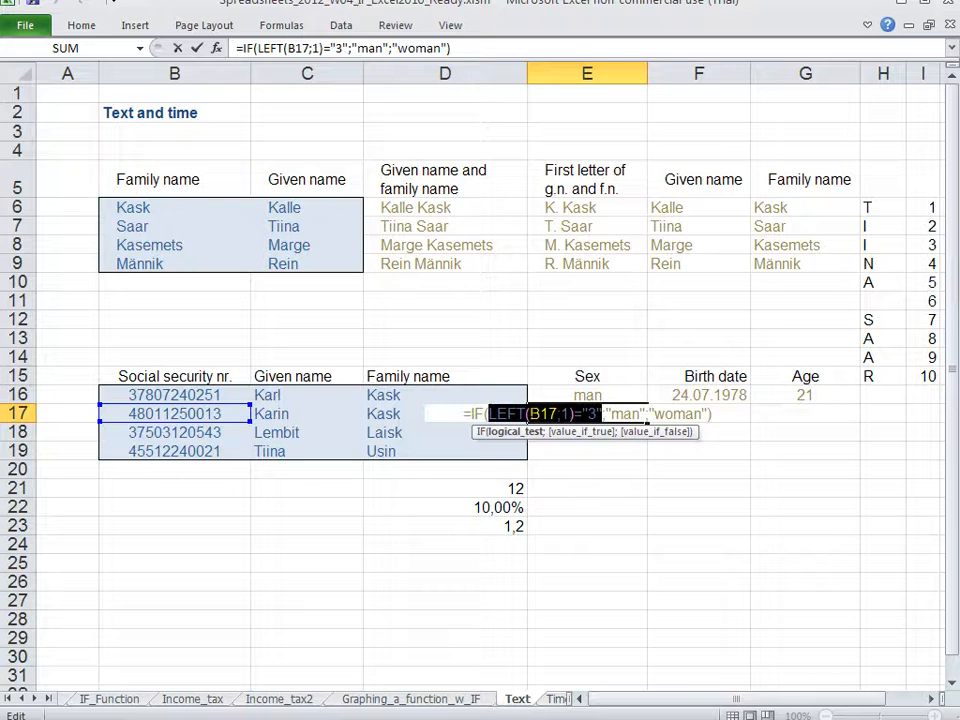
{"action": "left_click", "coordinate": [593, 413]}
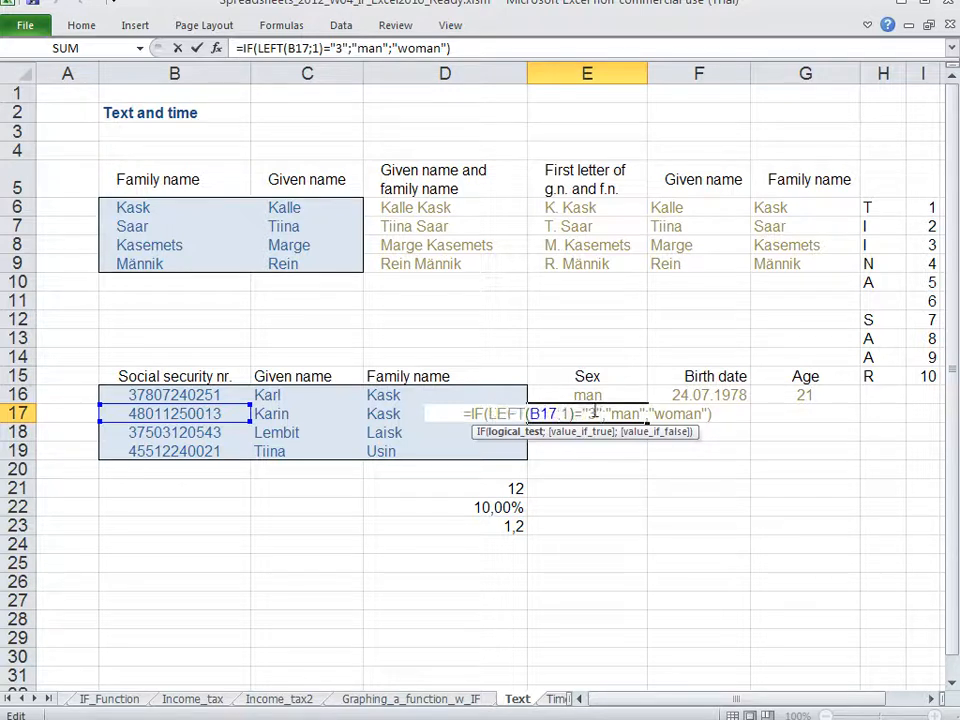
- Try the comparison digits 1 to 6 in turn in E17's LEFT test, and restore the digit 3
{"action": "double_click", "coordinate": [593, 413]}
{"action": "type", "text": "1"}
{"action": "mouse_move", "coordinate": [597, 413]}
{"action": "left_mouse_down"}
{"action": "mouse_move", "coordinate": [440, 413]}
{"action": "mouse_move", "coordinate": [589, 410]}
{"action": "left_mouse_up"}
{"action": "type", "text": "2"}
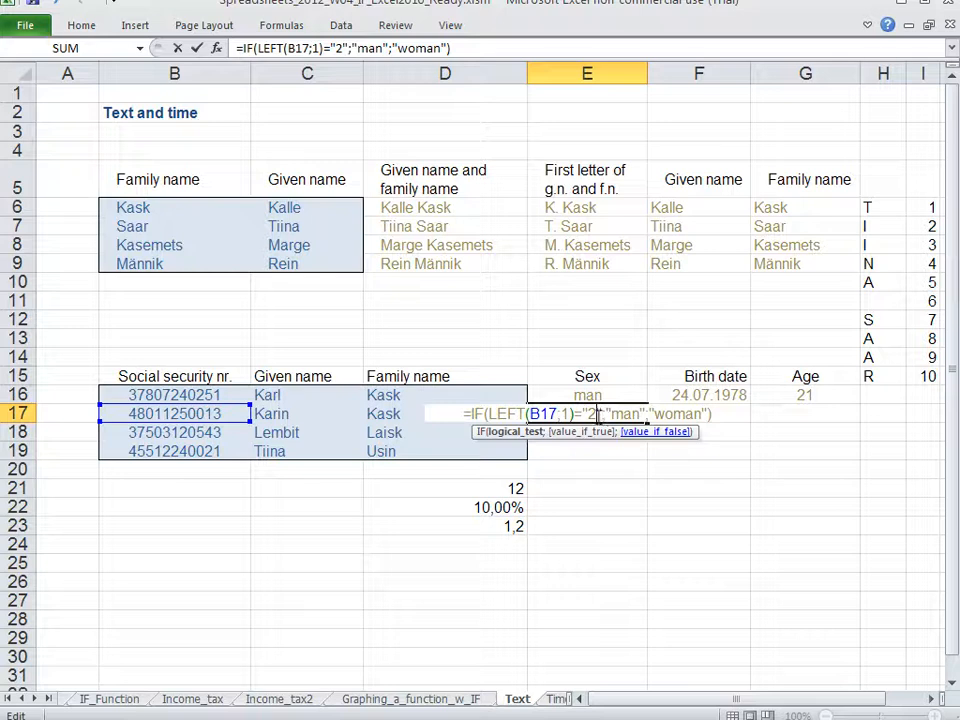
{"action": "double_click", "coordinate": [594, 413]}
{"action": "type", "text": "3"}
{"action": "double_click", "coordinate": [593, 413]}
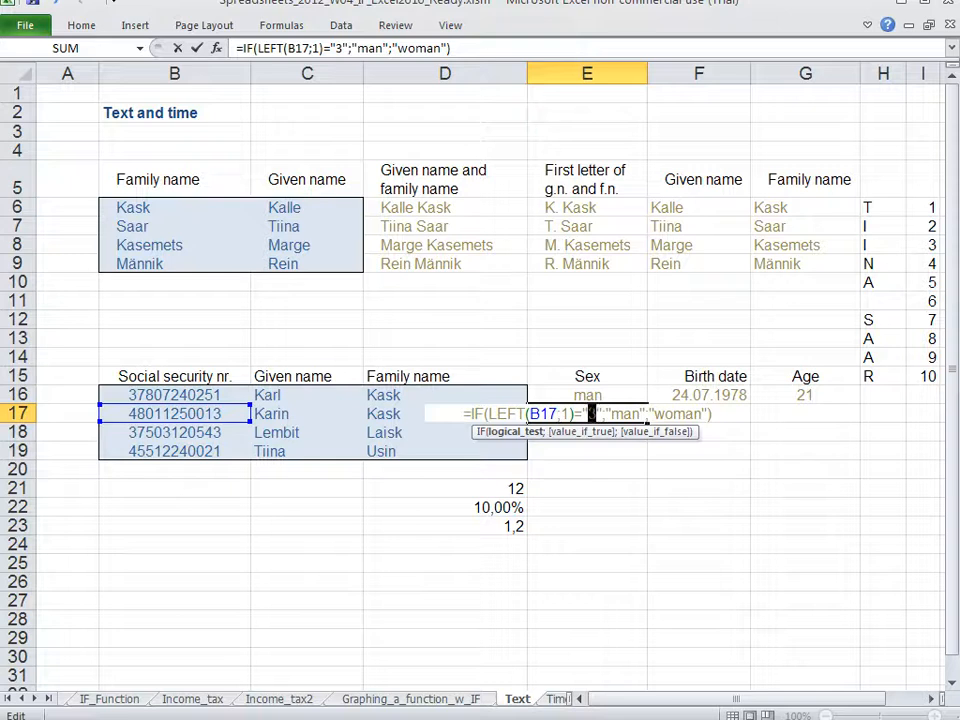
{"action": "type", "text": "4"}
{"action": "double_click", "coordinate": [596, 413]}
{"action": "type", "text": "5"}
{"action": "double_click", "coordinate": [596, 413]}
{"action": "type", "text": "6"}
{"action": "double_click", "coordinate": [591, 413]}
{"action": "type", "text": "3"}
- Begin an OR function around the LEFT comparison inside E17's IF formula
{"action": "left_click_drag", "start_coordinate": [487, 413], "coordinate": [496, 413]}
{"action": "type", "text": "or("}
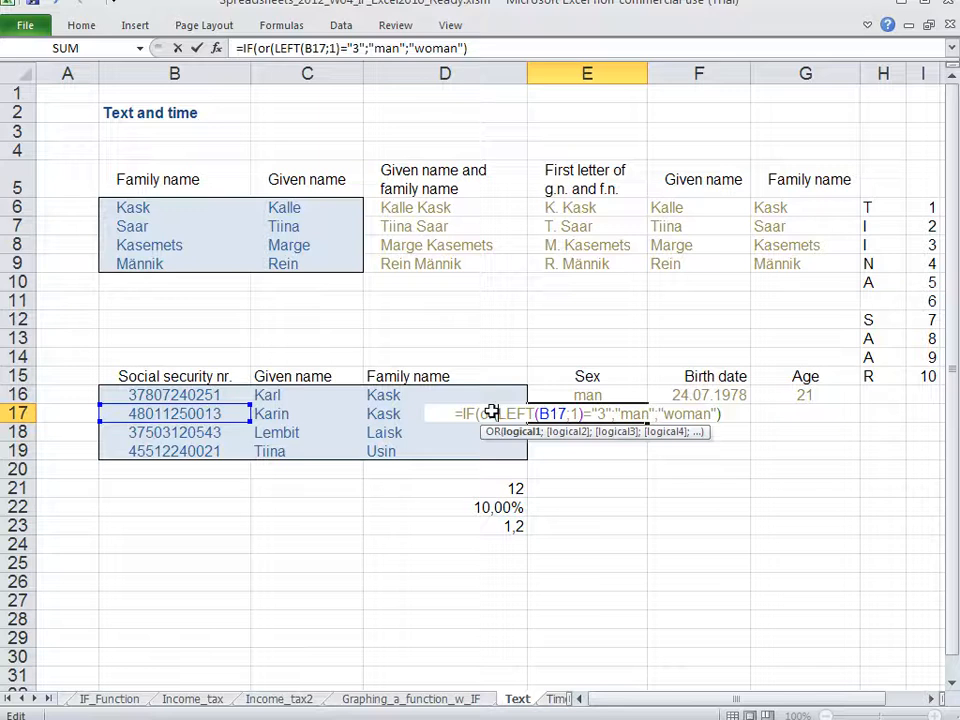
{"action": "type", "text": "left(b17"}
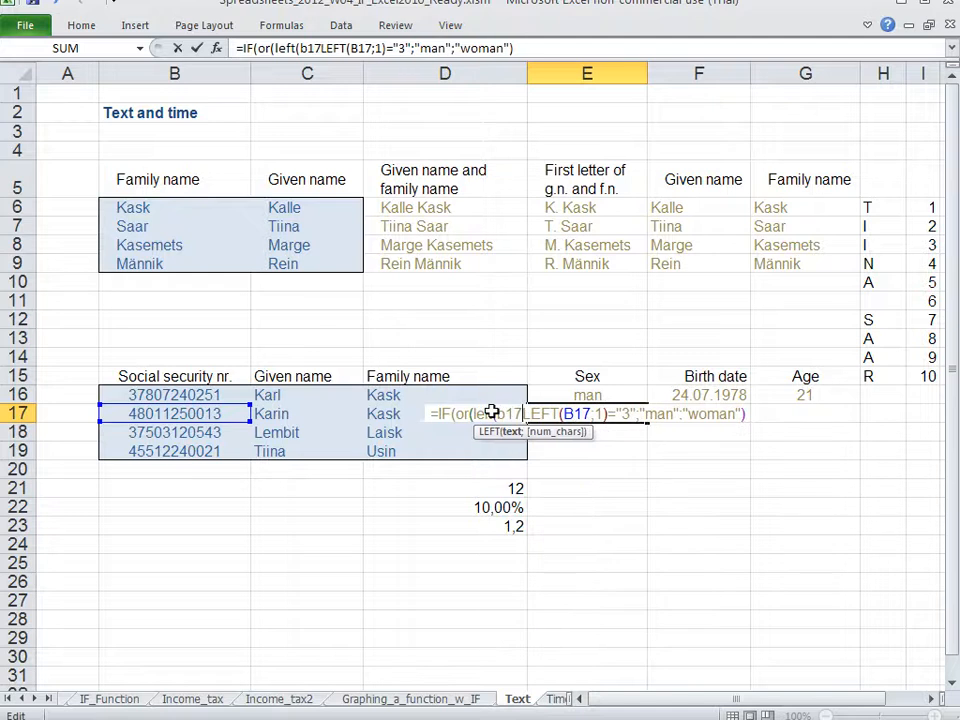
{"action": "key", "text": "BackSpace"}
{"action": "key", "text": "BackSpace"}
{"action": "key", "text": "BackSpace"}
{"action": "key", "text": "BackSpace"}
{"action": "key", "text": "BackSpace"}
{"action": "key", "text": "BackSpace"}
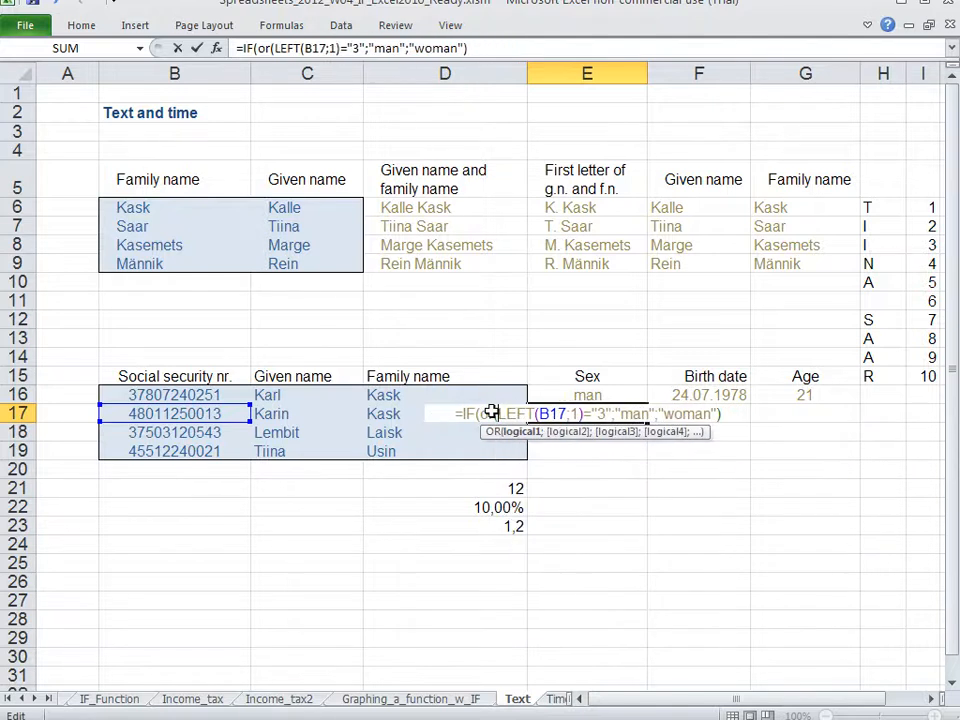
- Add left(b17;1)="1" as the second OR condition, right after the comparison with "3" in E17
{"action": "key", "text": "Right"}
{"action": "key", "text": "Right"}
{"action": "key", "text": "Right"}
{"action": "key", "text": "Right"}
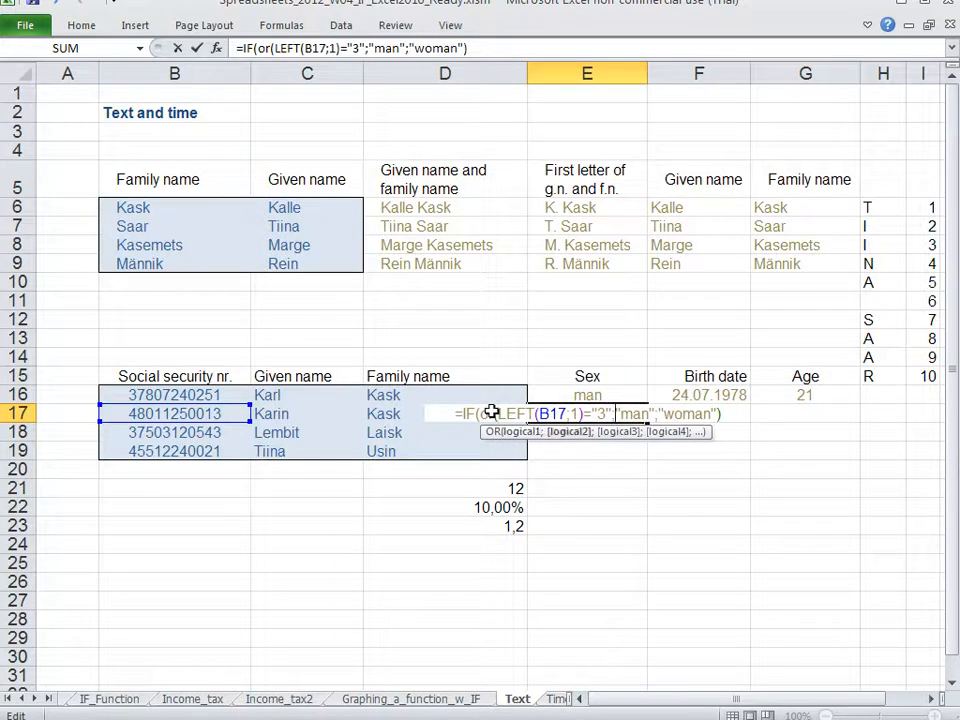
{"action": "key", "text": "Left"}
{"action": "type", "text": ";"}
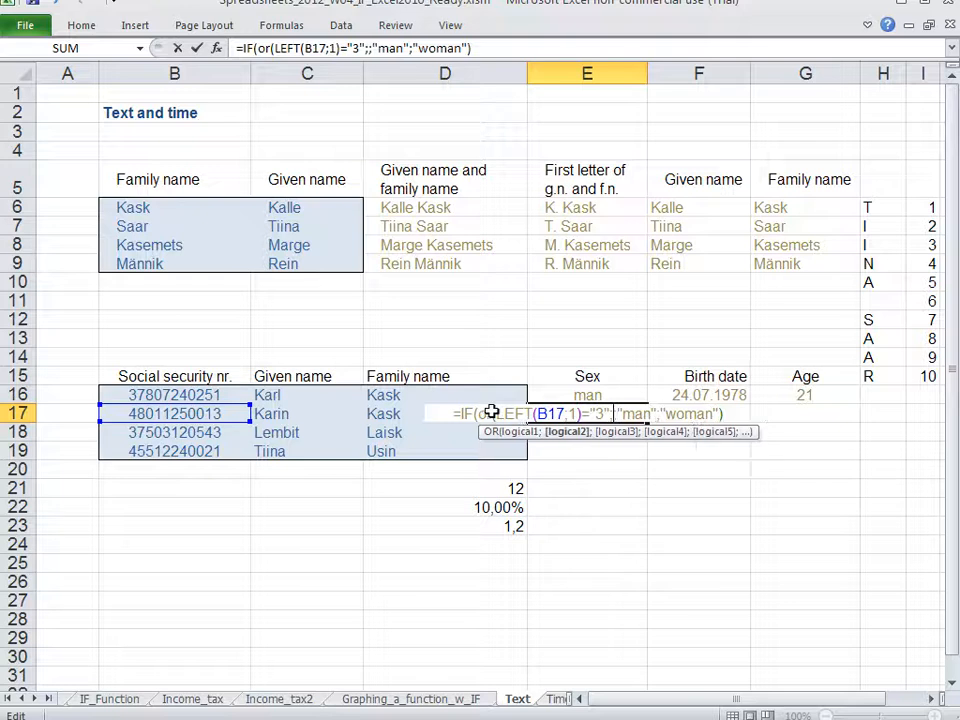
{"action": "type", "text": "left("}
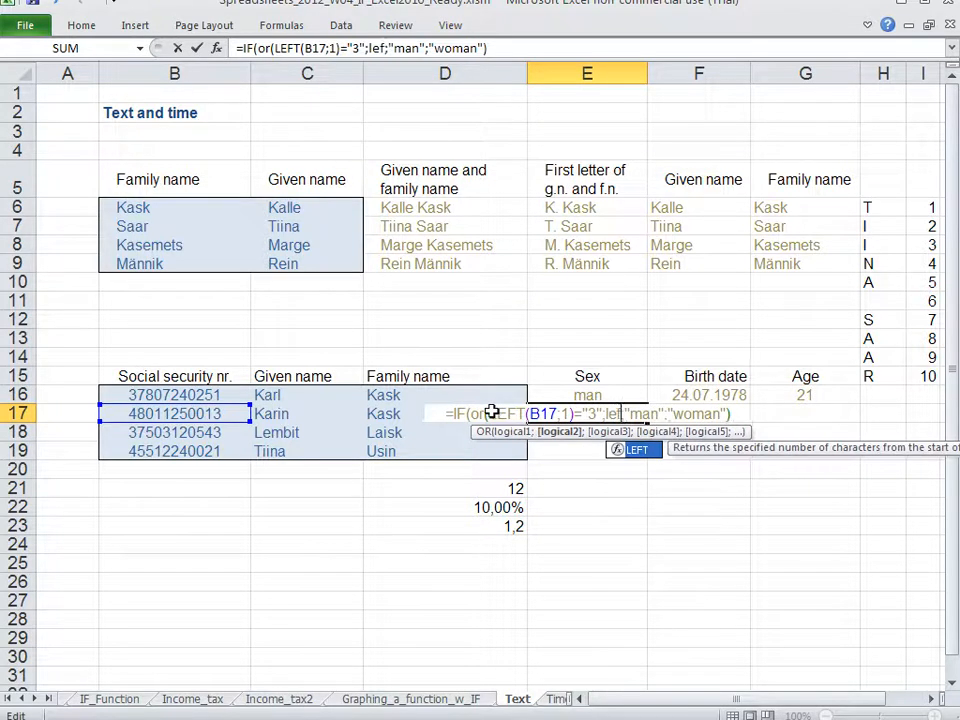
{"action": "type", "text": "17"}
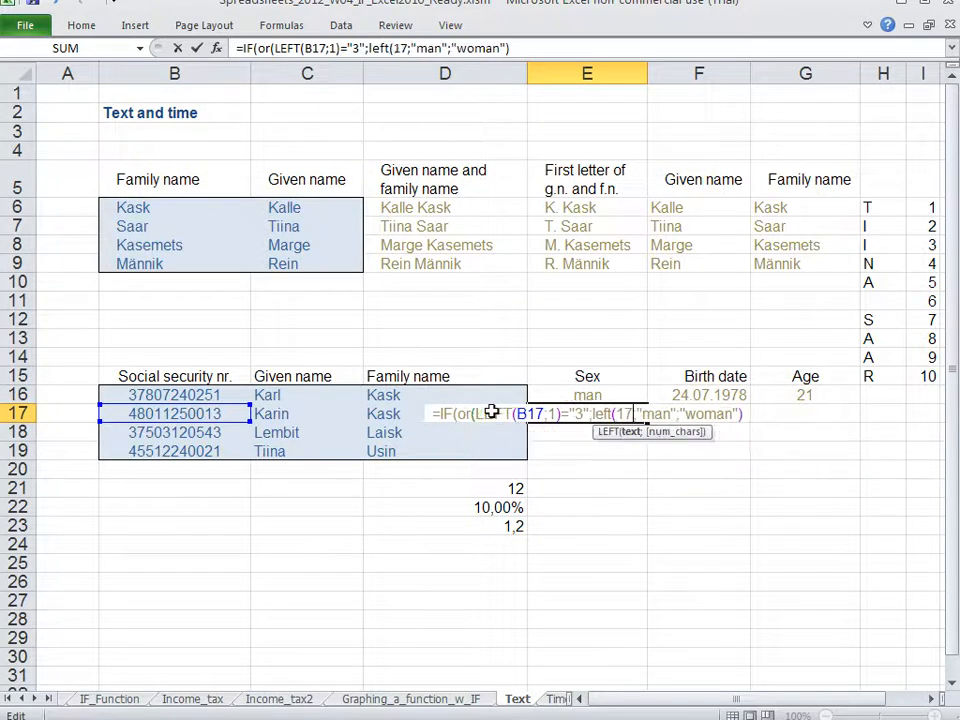
{"action": "key", "text": "BackSpace"}
{"action": "key", "text": "BackSpace"}
{"action": "type", "text": "b17;1"}
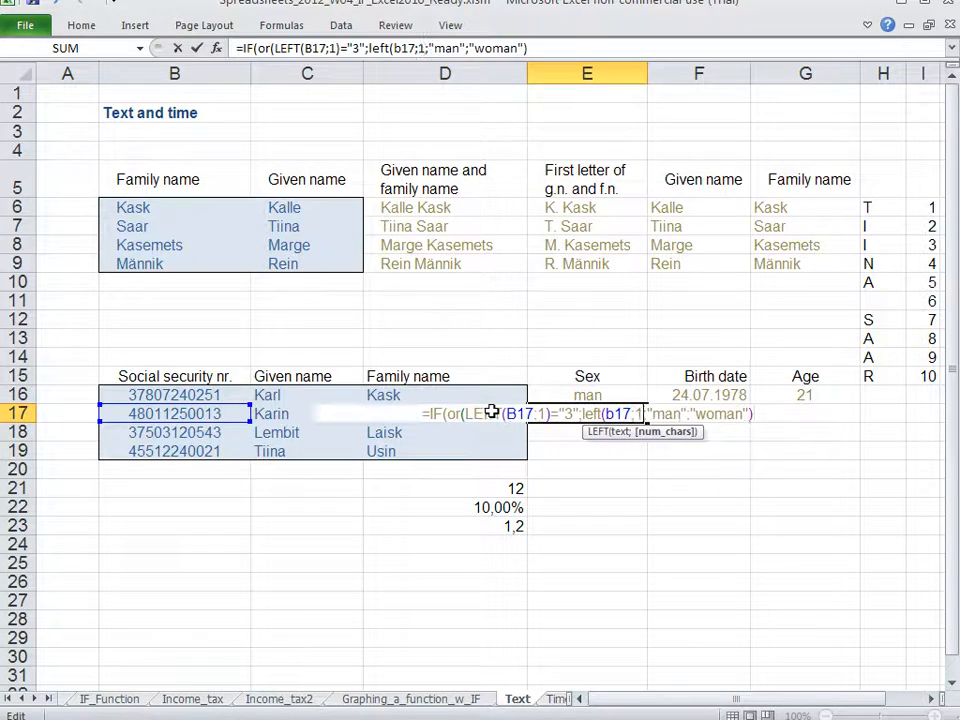
{"action": "type", "text": ")"}
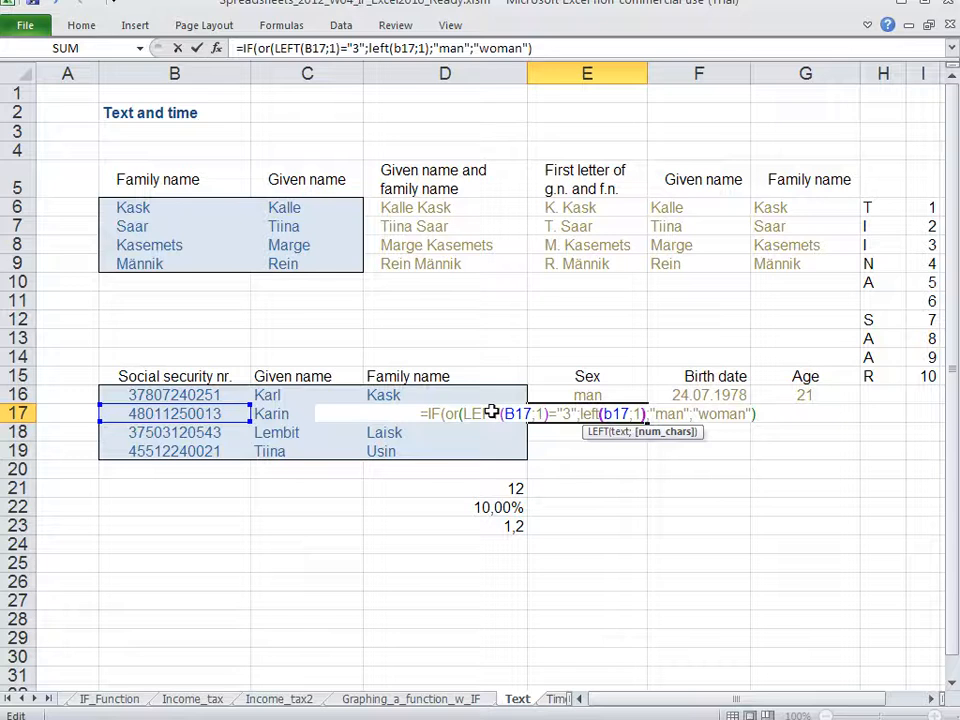
{"action": "type", "text": "="}
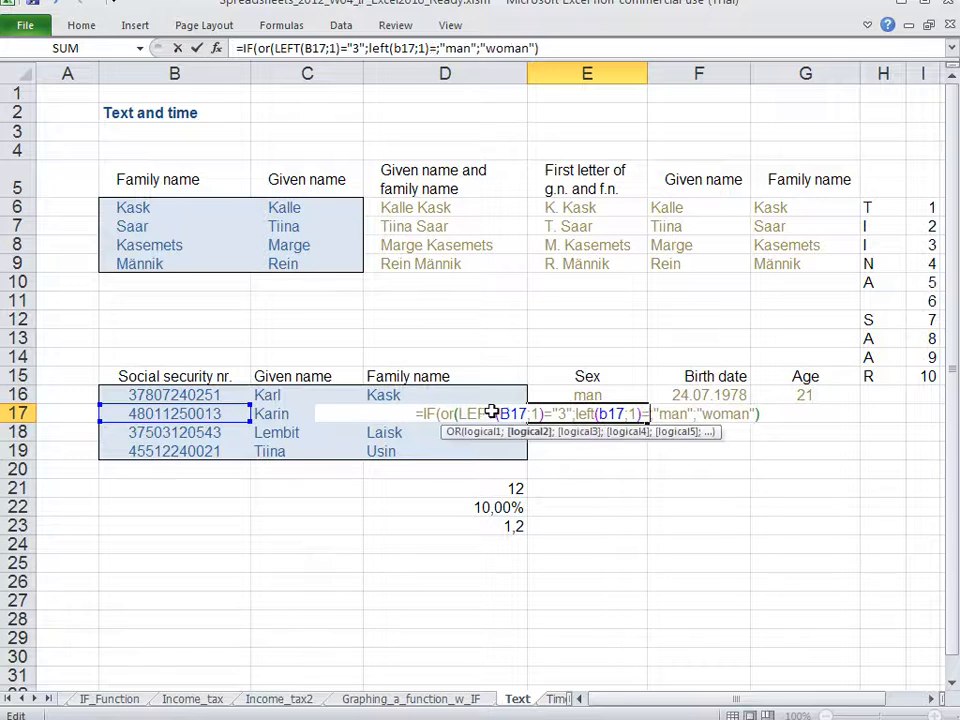
{"action": "type", "text": "\"1\""}
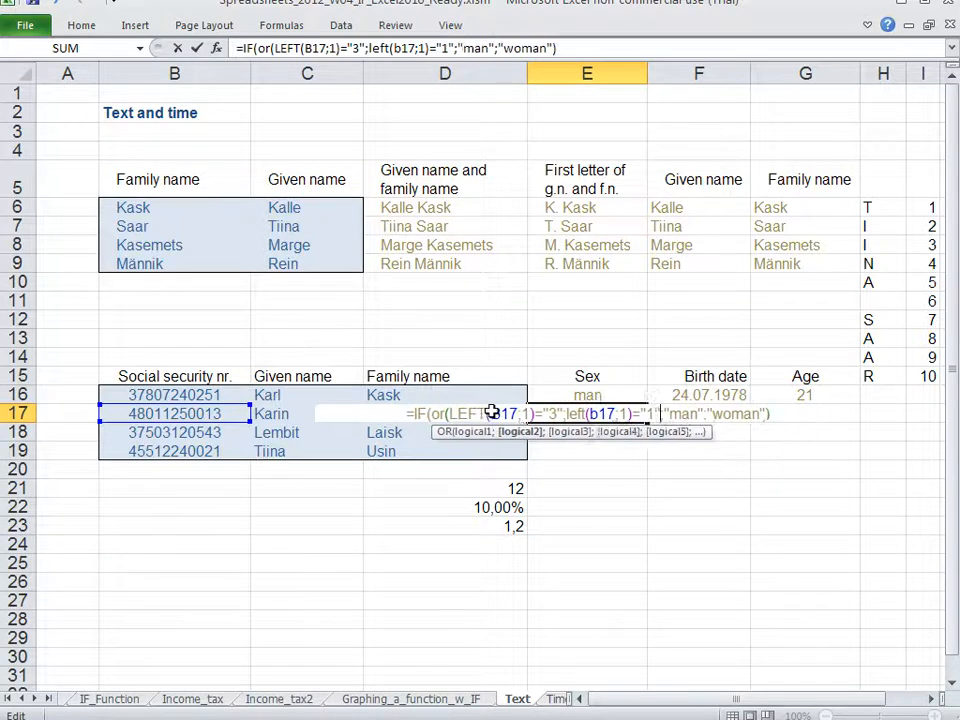
- Add left(b17;1)="5" as the third condition in E17's formula and close the OR function
{"action": "type", "text": ";left(b17"}
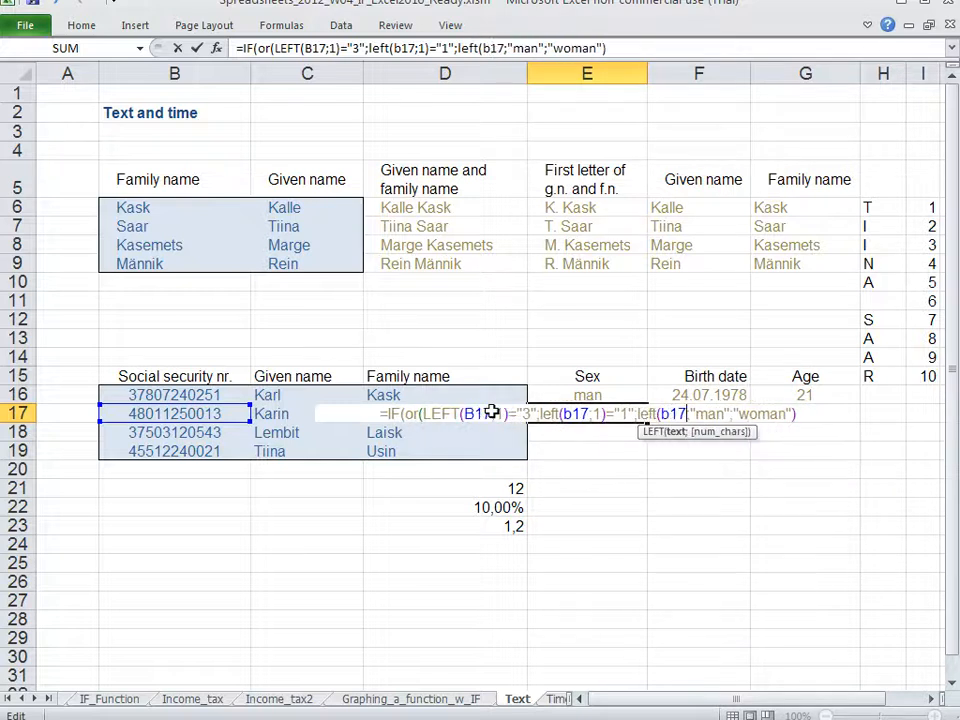
{"action": "type", "text": ";1"}
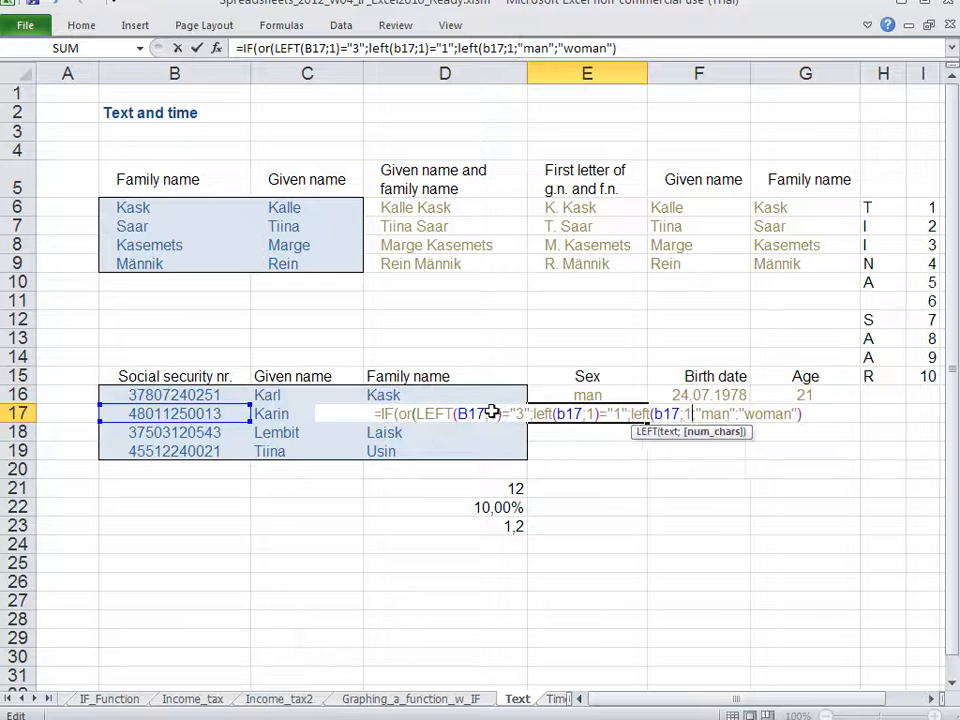
{"action": "type", "text": ")="}
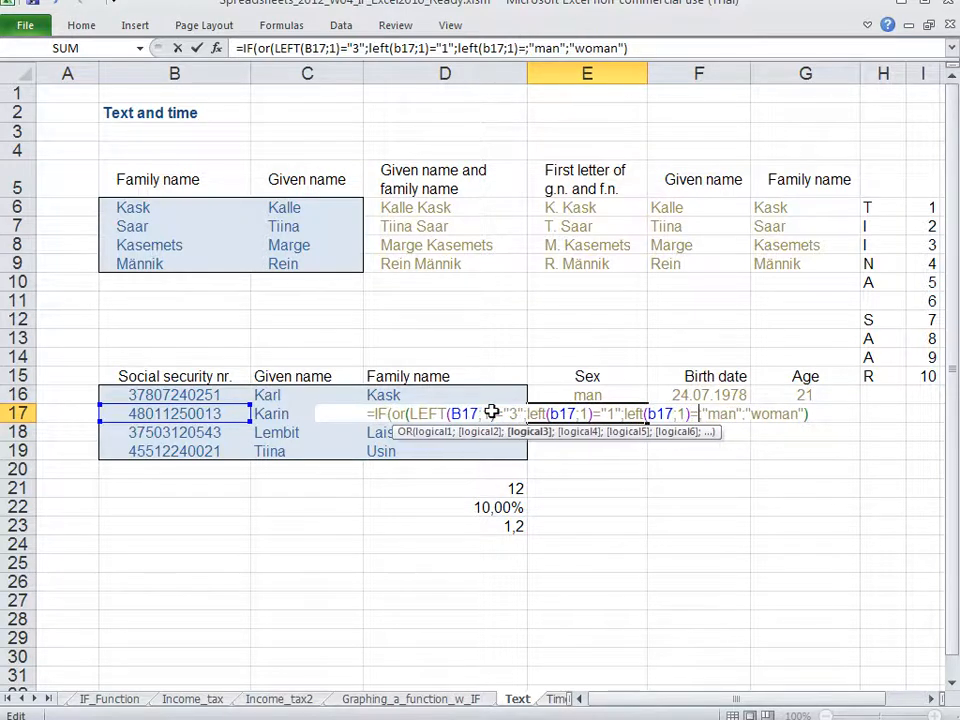
{"action": "type", "text": "\""}
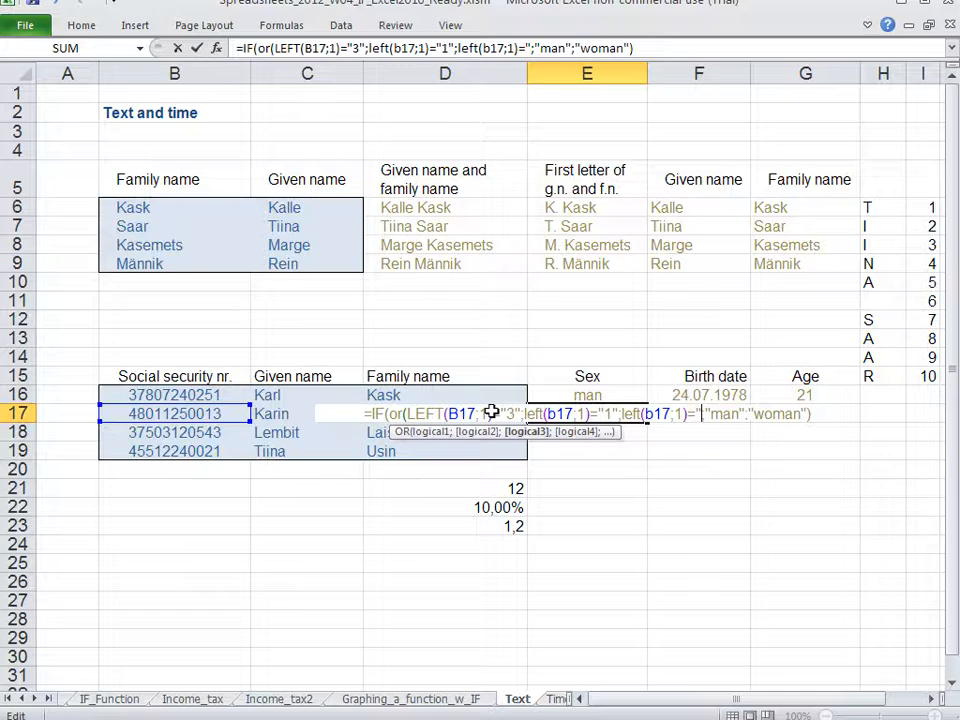
{"action": "type", "text": "5\""}
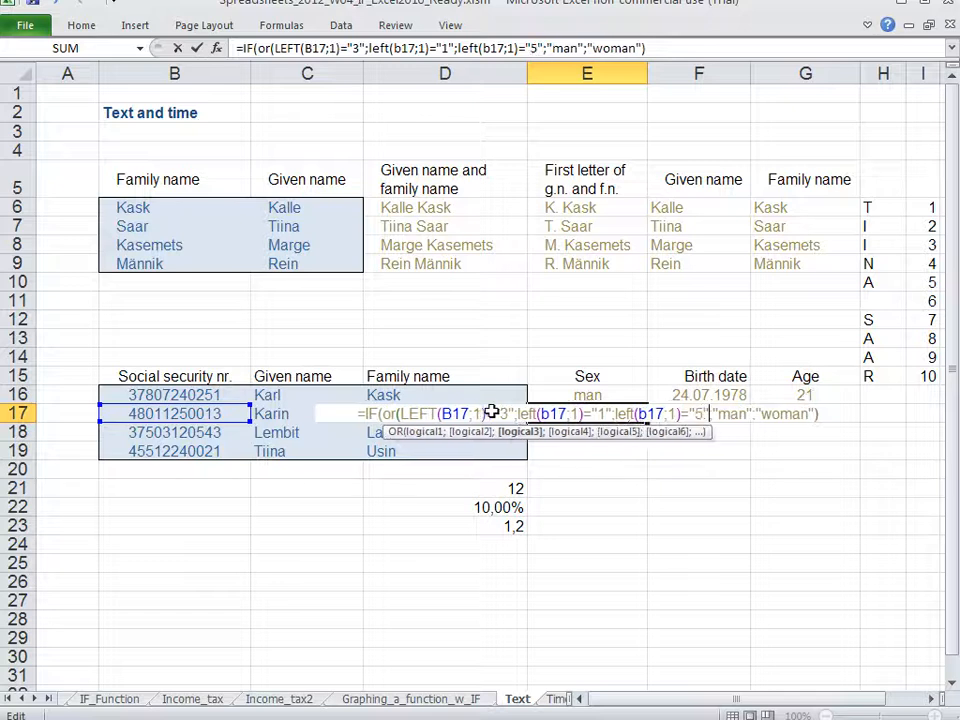
{"action": "type", "text": ")"}
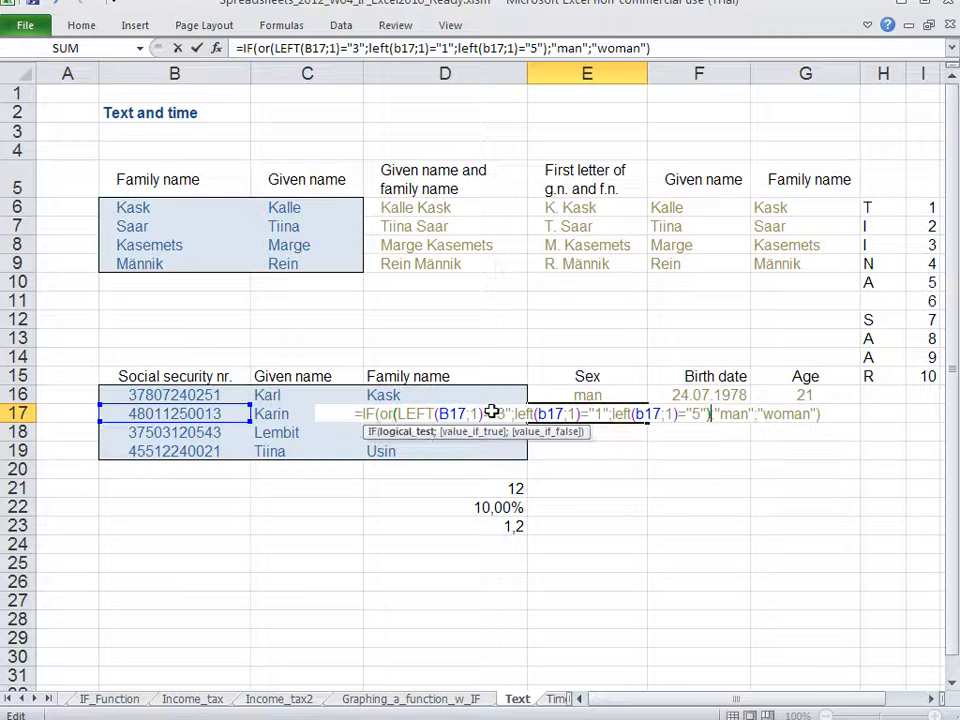
- Highlight the whole OR expression that serves as the logical test in E17's IF formula
{"action": "key", "text": "ctrl+shift+Left"}
{"action": "key", "text": "ctrl+shift+Left"}
{"action": "key", "text": "ctrl+shift+Left"}
{"action": "key", "text": "ctrl+shift+Left"}
{"action": "key", "text": "ctrl+shift+Left"}
{"action": "key", "text": "ctrl+shift+Left"}
{"action": "key", "text": "ctrl+shift+Left"}
{"action": "key", "text": "ctrl+shift+Left"}
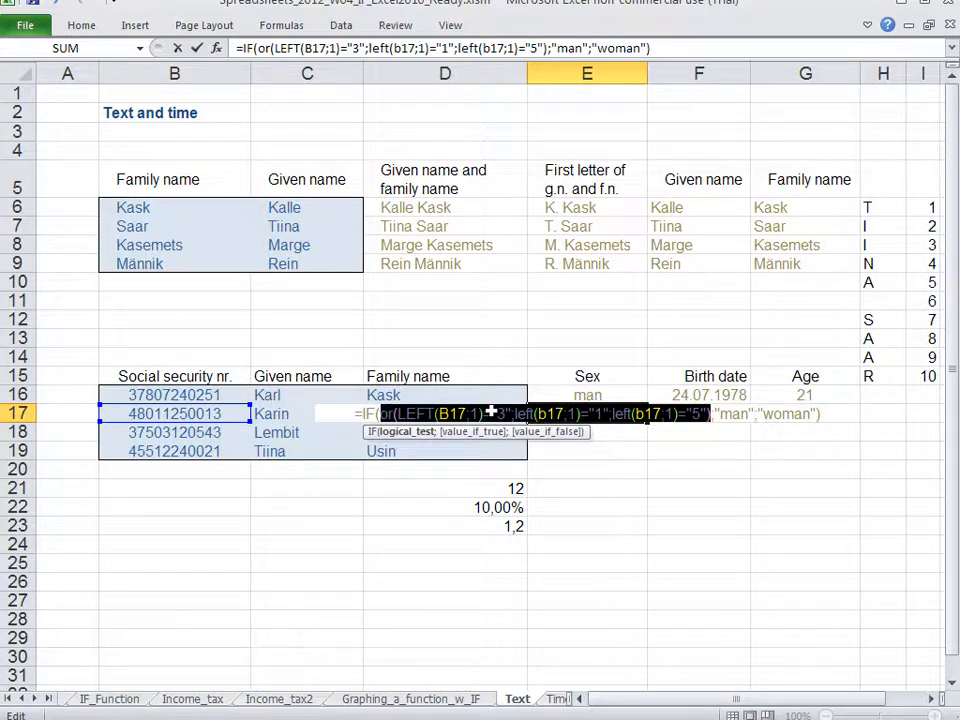
{"action": "left_click", "coordinate": [492, 411]}
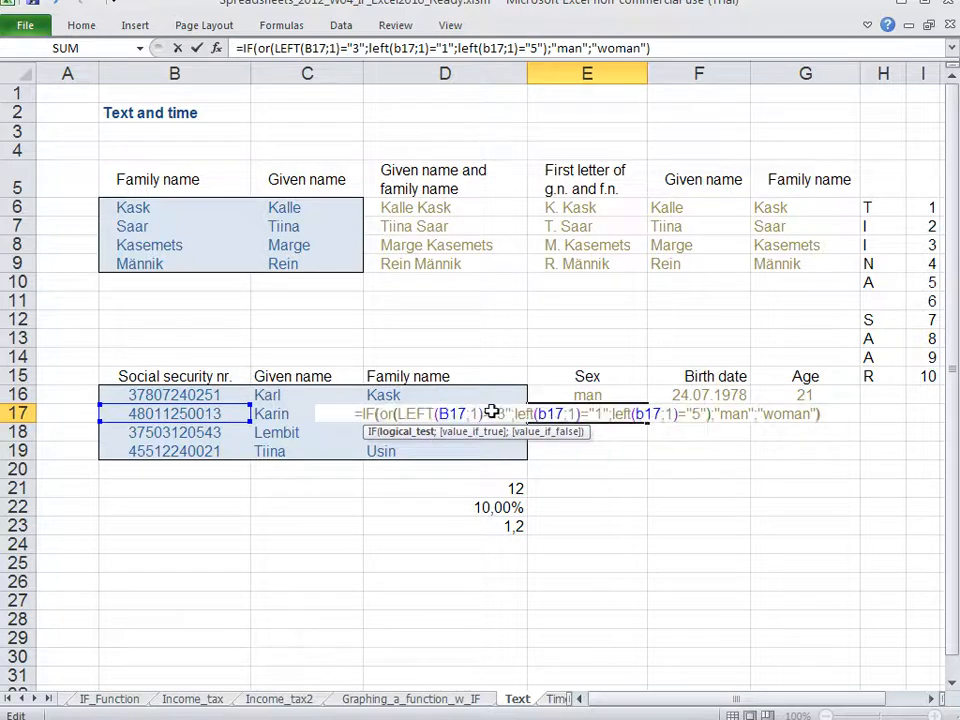
- Examine the start of E17's formula, from the IF and OR functions through the LEFT comparison with "3"
{"action": "key", "text": "Home"}
{"action": "key", "text": "Right"}
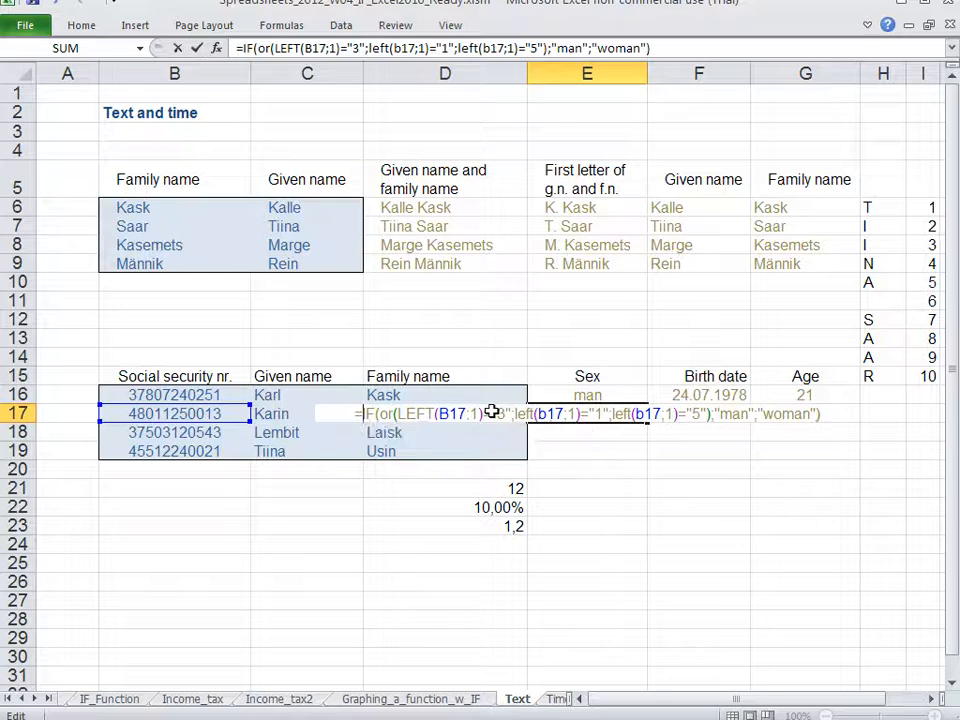
{"action": "key", "text": "Right"}
{"action": "key", "text": "Right"}
{"action": "key", "text": "Right"}
{"action": "key", "text": "Right"}
{"action": "key", "text": "Right"}
{"action": "key", "text": "Right"}
{"action": "key", "text": "Right"}
{"action": "key", "text": "Right"}
{"action": "key", "text": "Right"}
{"action": "key", "text": "Right"}
{"action": "key", "text": "Right"}
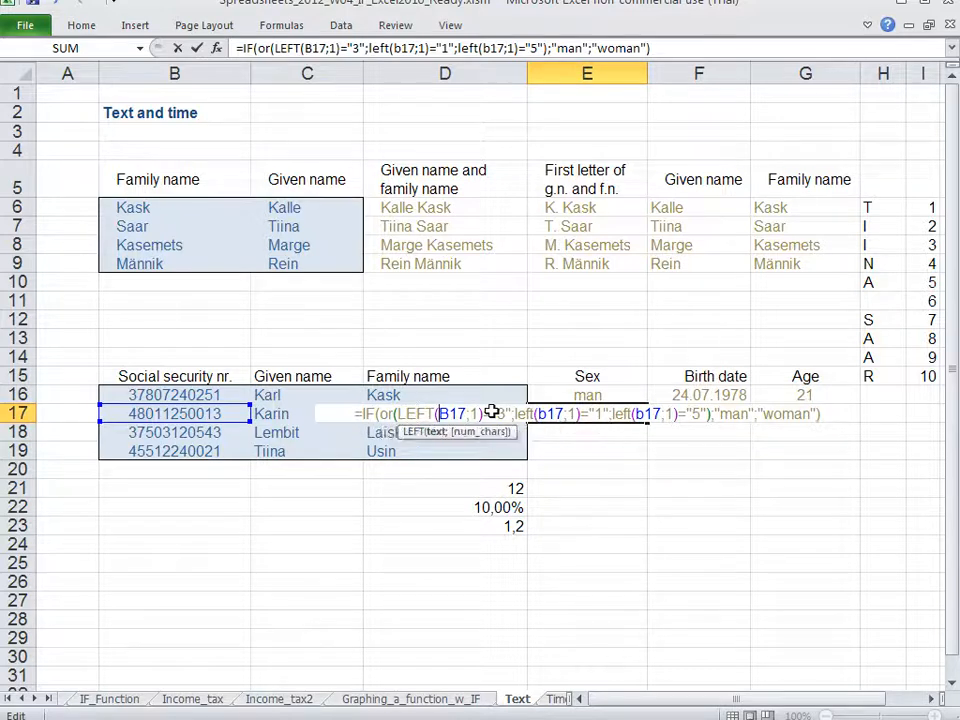
{"action": "key", "text": "Right"}
{"action": "key", "text": "Right"}
{"action": "key", "text": "Right"}
{"action": "key", "text": "Right"}
{"action": "key", "text": "Right"}
{"action": "key", "text": "Right"}
{"action": "key", "text": "Right"}
{"action": "key", "text": "Right"}
{"action": "key", "text": "Right"}
{"action": "key", "text": "Right"}
{"action": "key", "text": "Right"}
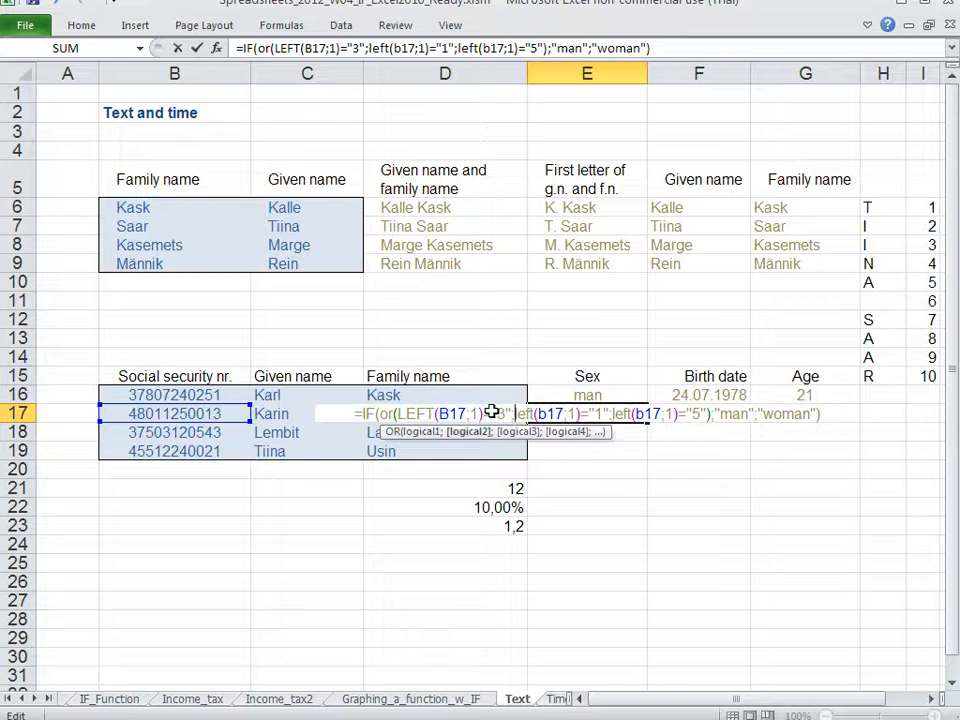
- Examine the second and third OR conditions in E17's formula, the LEFT comparisons with "1" and "5"
{"action": "key", "text": "Right"}
{"action": "key", "text": "Right"}
{"action": "key", "text": "Right"}
{"action": "key", "text": "Right"}
{"action": "key", "text": "Right"}
{"action": "key", "text": "Right"}
{"action": "key", "text": "Right"}
{"action": "key", "text": "Right"}
{"action": "key", "text": "Right"}
{"action": "key", "text": "Right"}
{"action": "key", "text": "Right"}
{"action": "key", "text": "Right"}
{"action": "key", "text": "Right"}
{"action": "key", "text": "Right"}
{"action": "key", "text": "Right"}
{"action": "key", "text": "Right"}
{"action": "key", "text": "Right"}
{"action": "key", "text": "Right"}
{"action": "key", "text": "Right"}
{"action": "key", "text": "Right"}
{"action": "key", "text": "Right"}
{"action": "key", "text": "Right"}
{"action": "key", "text": "Right"}
{"action": "key", "text": "Right"}
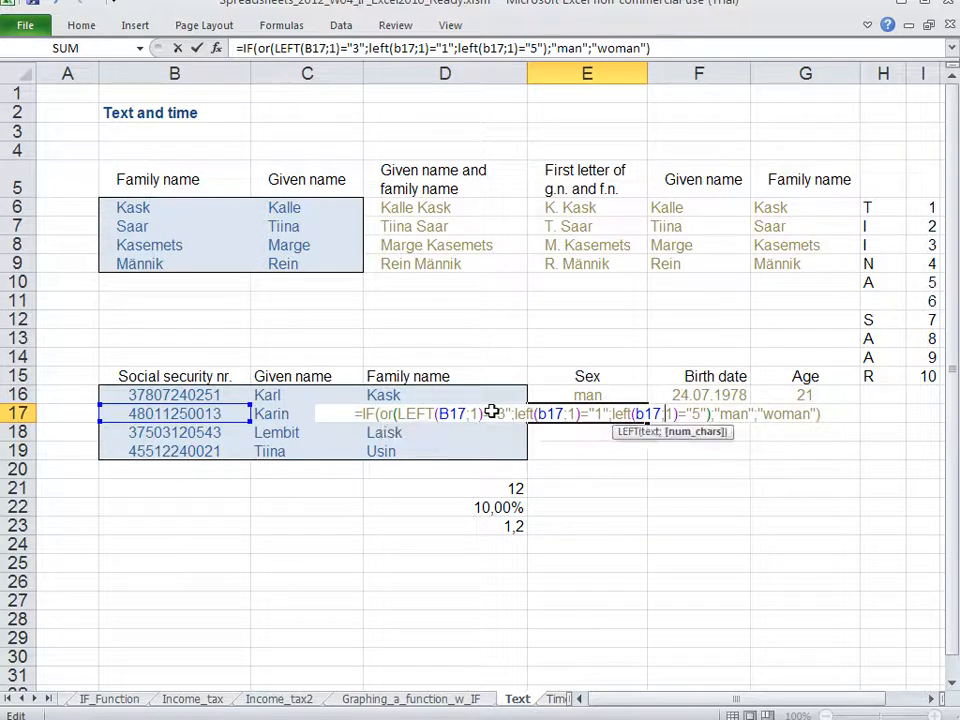
{"action": "key", "text": "Right"}
{"action": "key", "text": "Right"}
{"action": "key", "text": "Right"}
{"action": "key", "text": "Right"}
{"action": "key", "text": "Right"}
{"action": "key", "text": "Right"}
- Examine the "man" and "woman" arguments for the true and false cases of E17's IF function
{"action": "key", "text": "Right"}
{"action": "key", "text": "Right"}
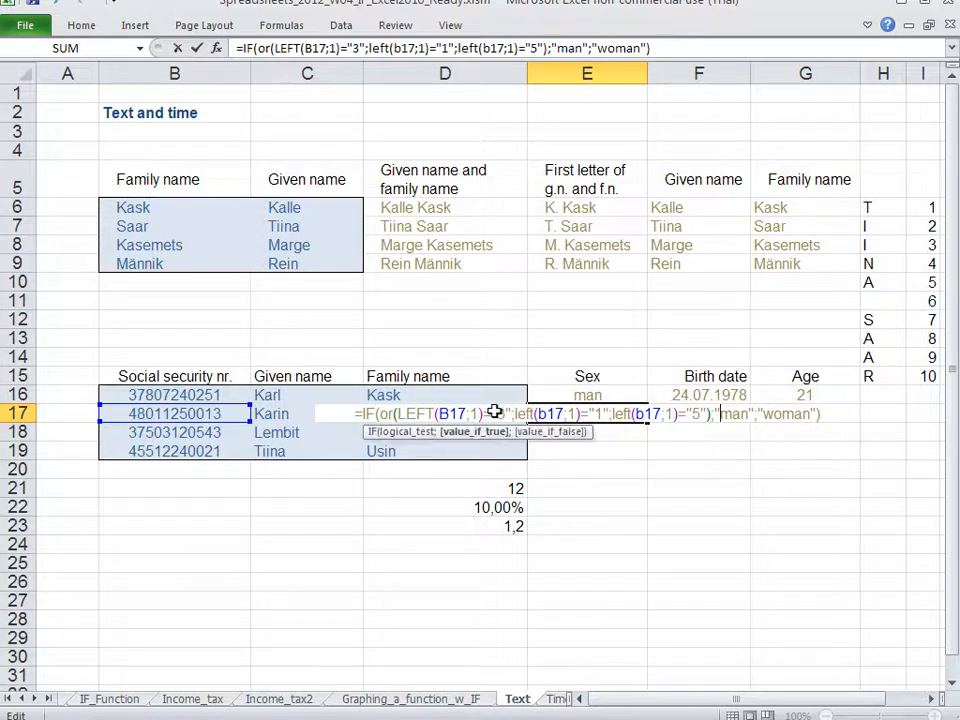
{"action": "key", "text": "Right"}
{"action": "key", "text": "Right"}
{"action": "key", "text": "Right"}
{"action": "key", "text": "Right"}
{"action": "key", "text": "Right"}
{"action": "key", "text": "Right"}
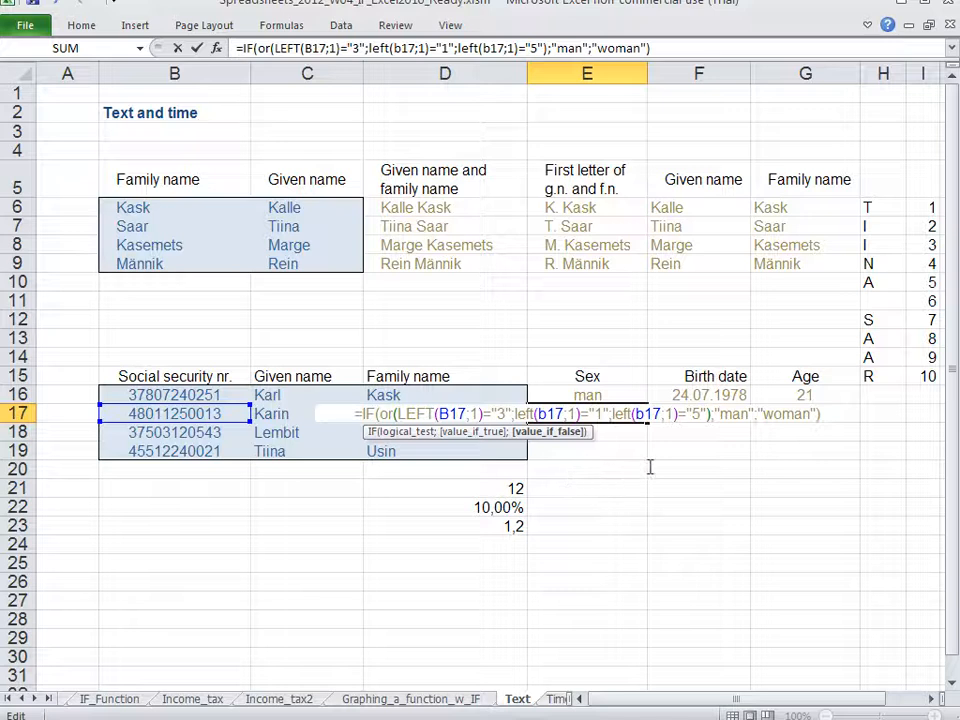
- Check the extent of the OR test once more and enter the completed IF formula in E17
{"action": "left_click_drag", "start_coordinate": [688, 414], "coordinate": [380, 414]}
{"action": "left_click", "coordinate": [787, 413]}
{"action": "key", "text": "Return"}
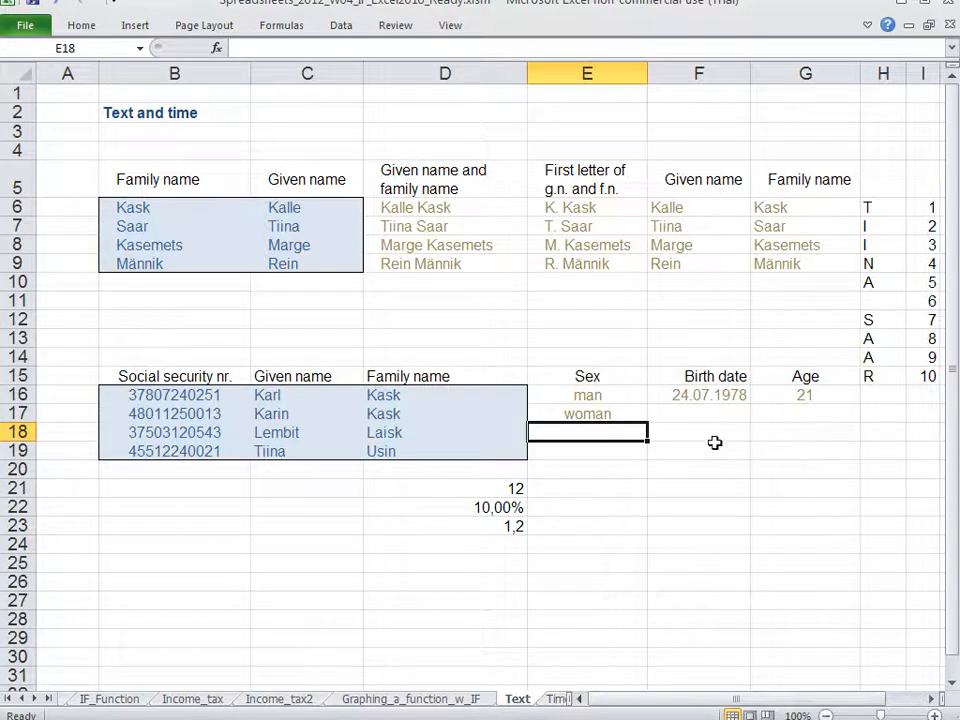
- Copy the sex formula from E17 down through E19 and move the selection to E21
{"action": "left_click", "coordinate": [585, 413]}
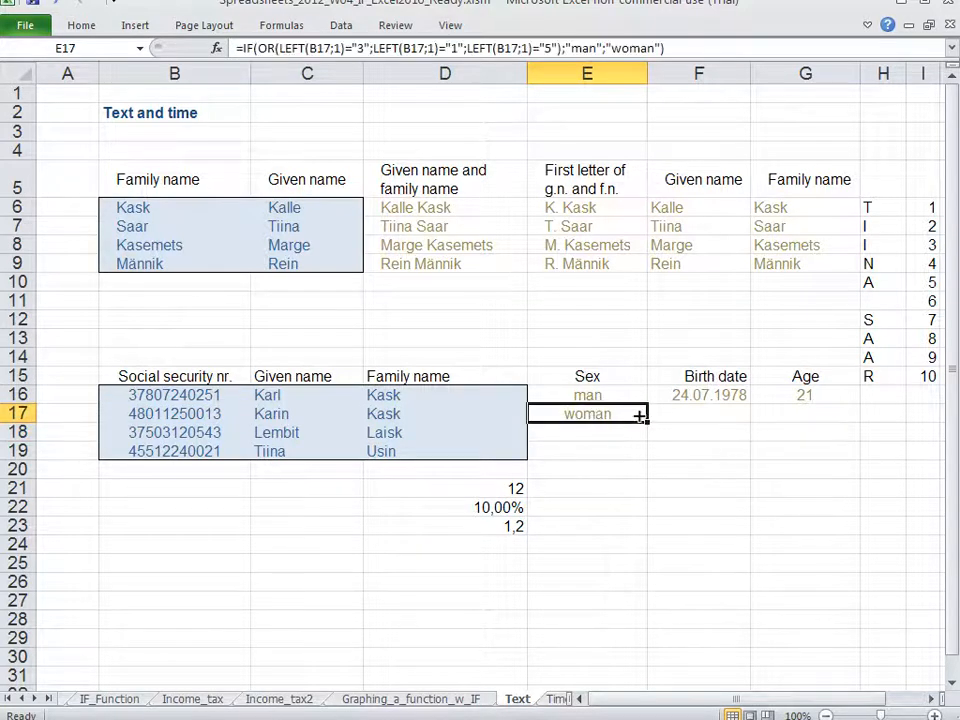
{"action": "left_click_drag", "start_coordinate": [647, 426], "coordinate": [638, 458]}
{"action": "left_click", "coordinate": [652, 490]}
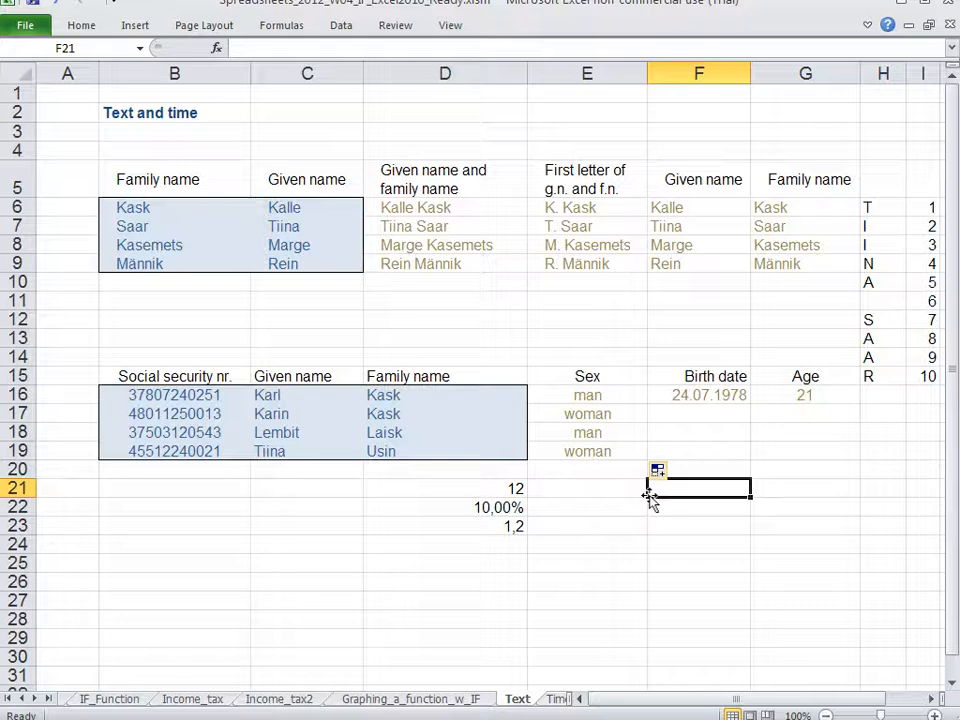
{"action": "key", "text": "Left"}
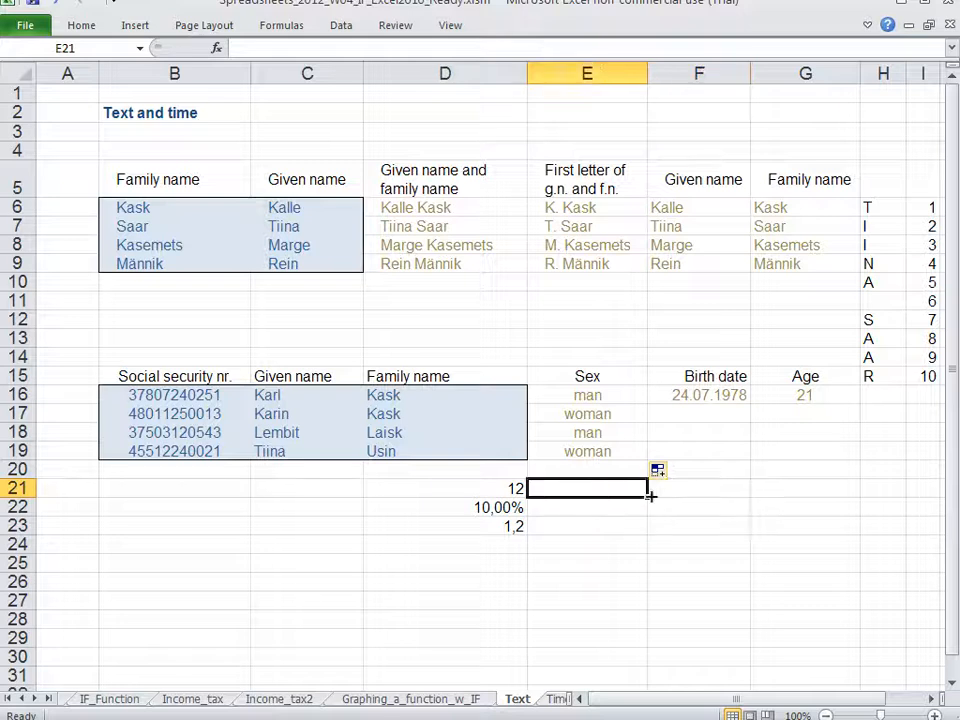